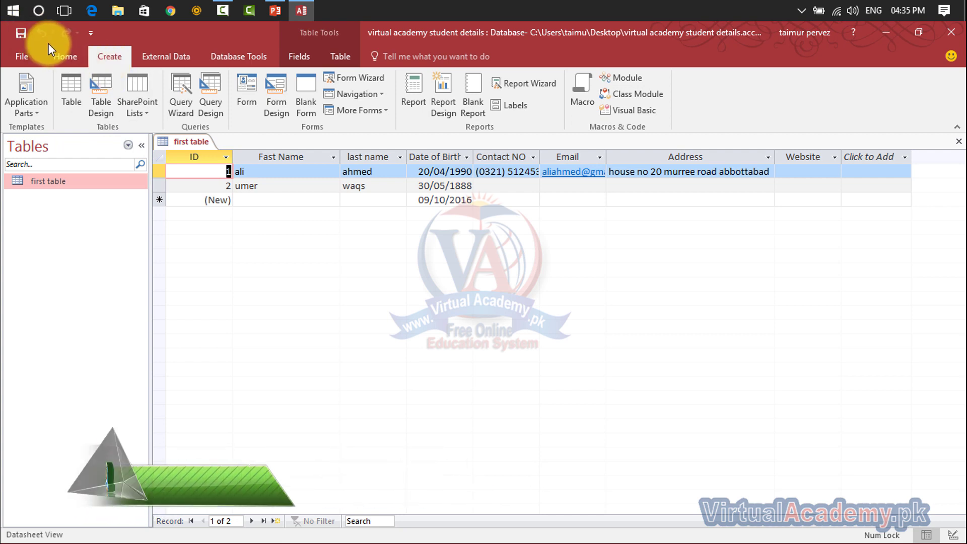
pyautogui.click(274, 173)
pyautogui.doubleClick(274, 184)
pyautogui.press('BackSpace')
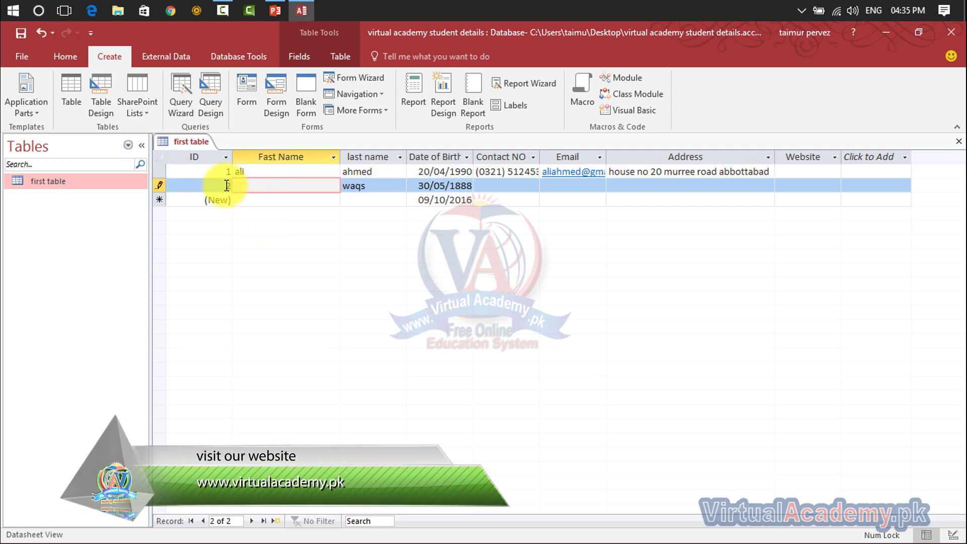
pyautogui.click(313, 268)
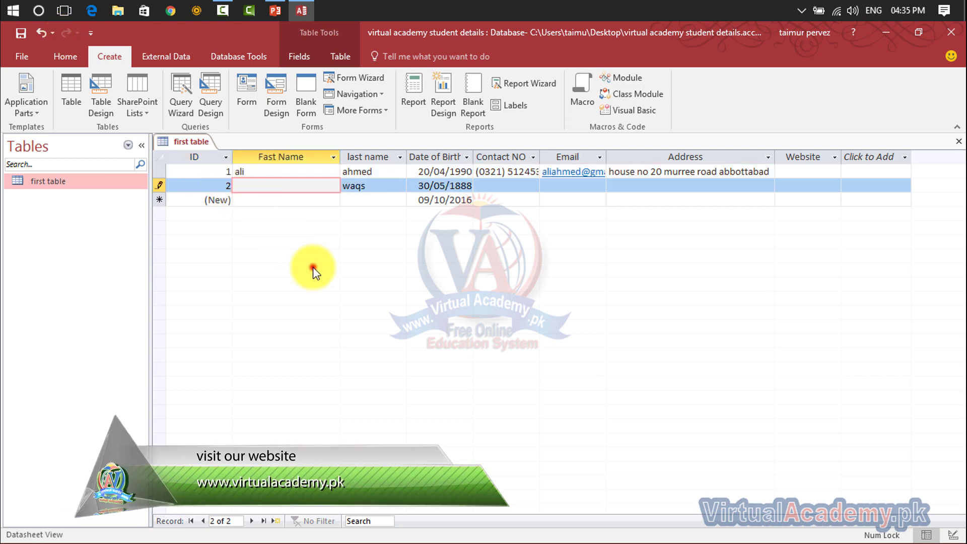
pyautogui.click(43, 32)
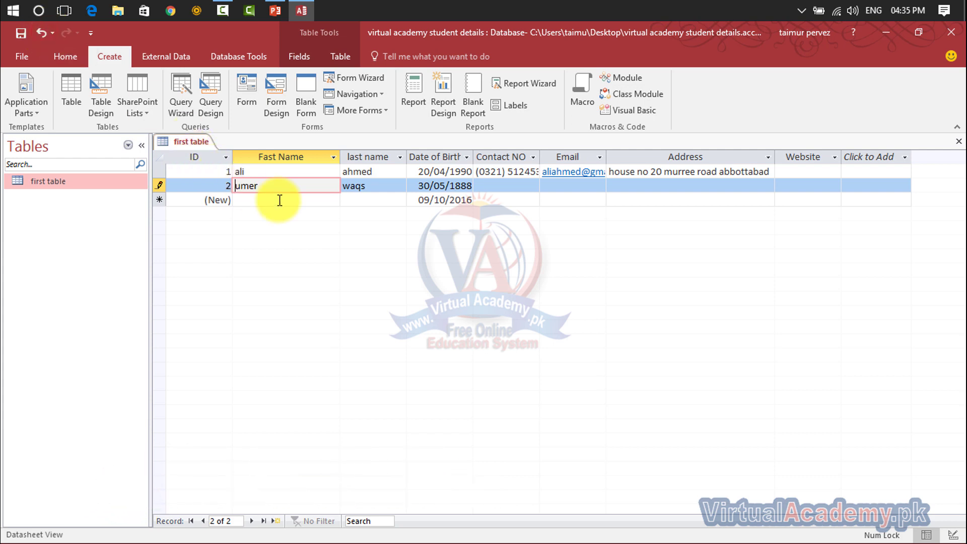
pyautogui.doubleClick(362, 187)
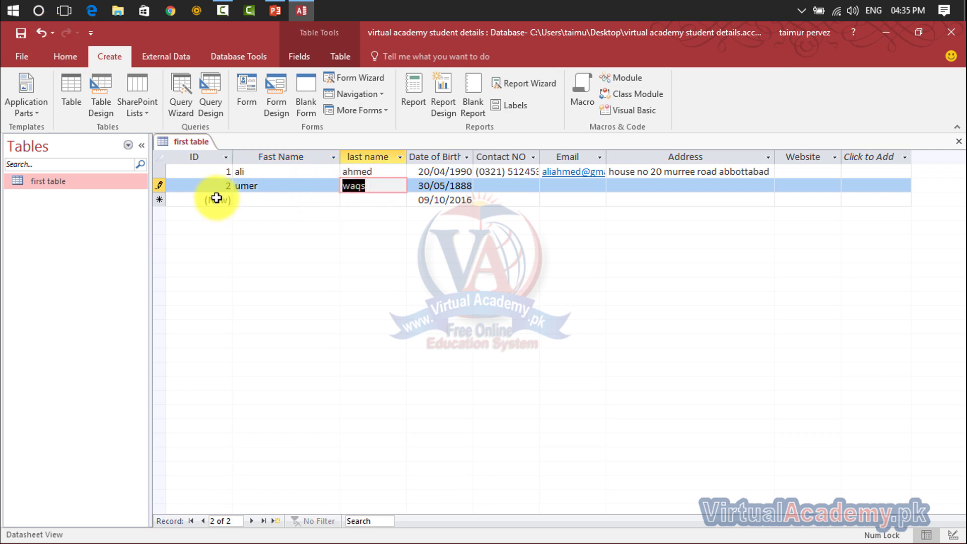
pyautogui.press('BackSpace')
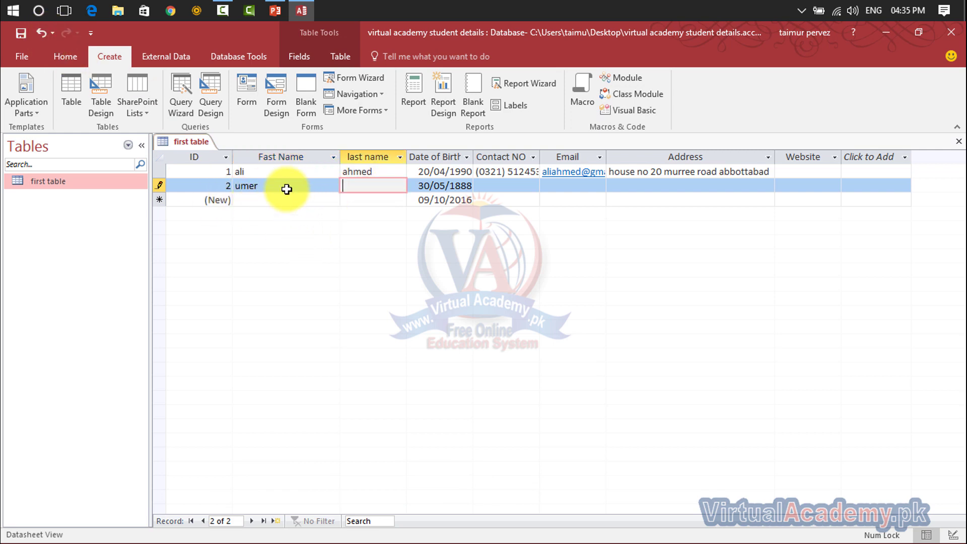
pyautogui.click(285, 183)
pyautogui.click(241, 182)
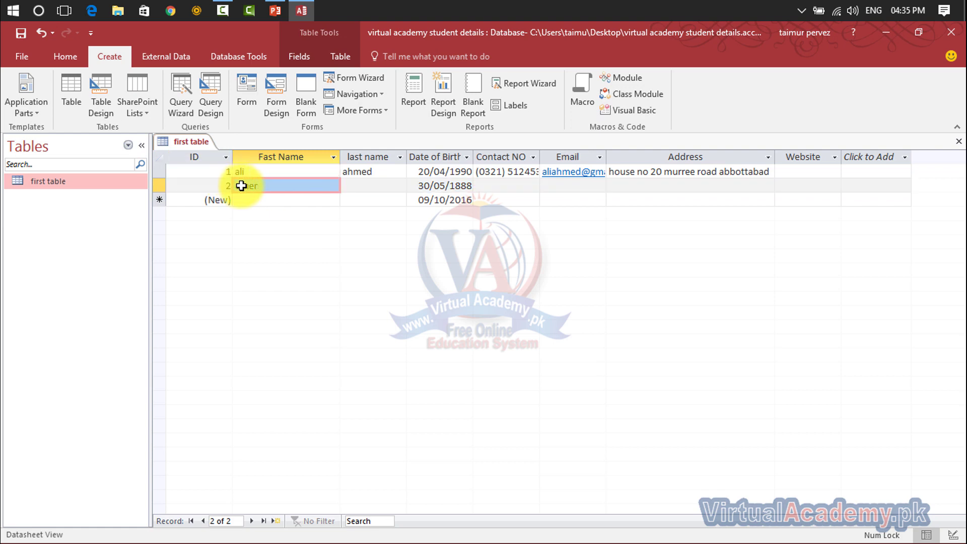
pyautogui.press('BackSpace')
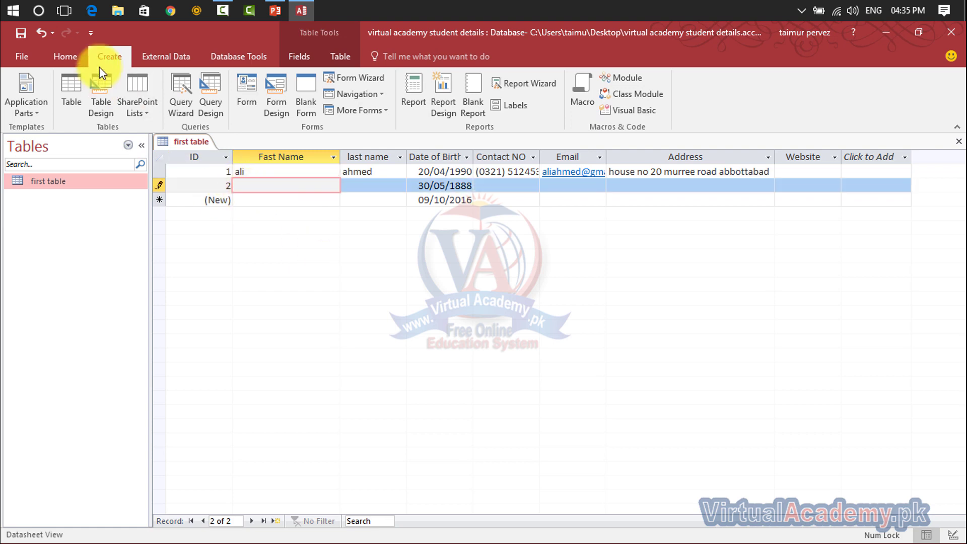
pyautogui.click(41, 32)
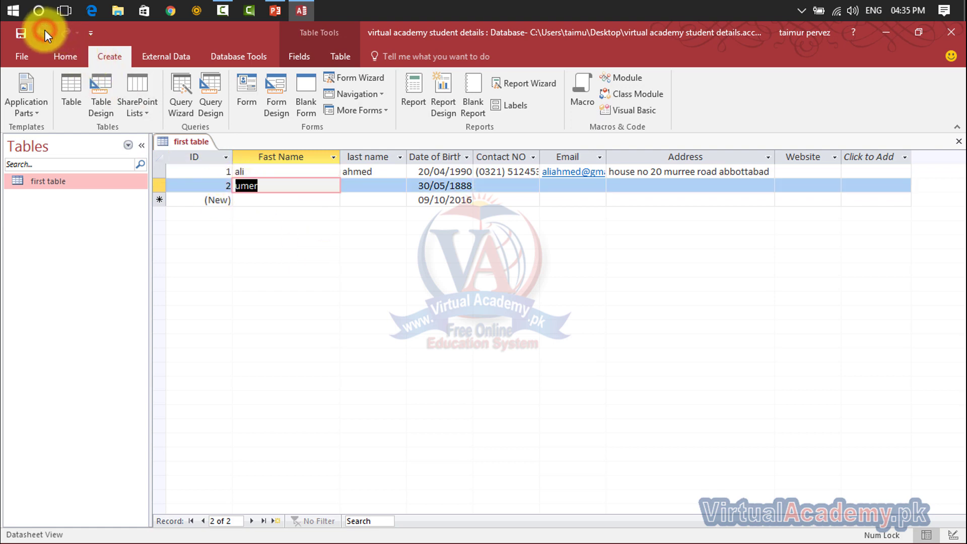
pyautogui.click(372, 196)
pyautogui.click(368, 186)
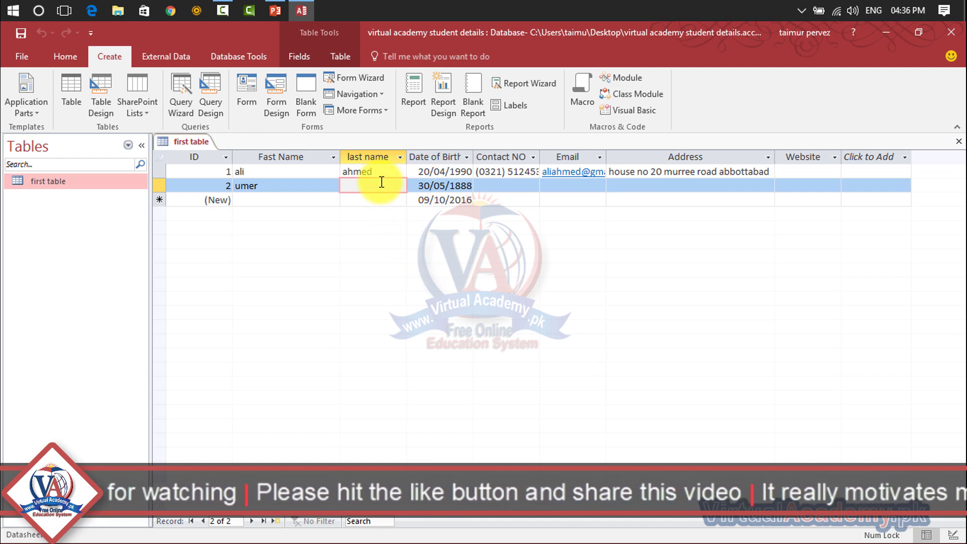
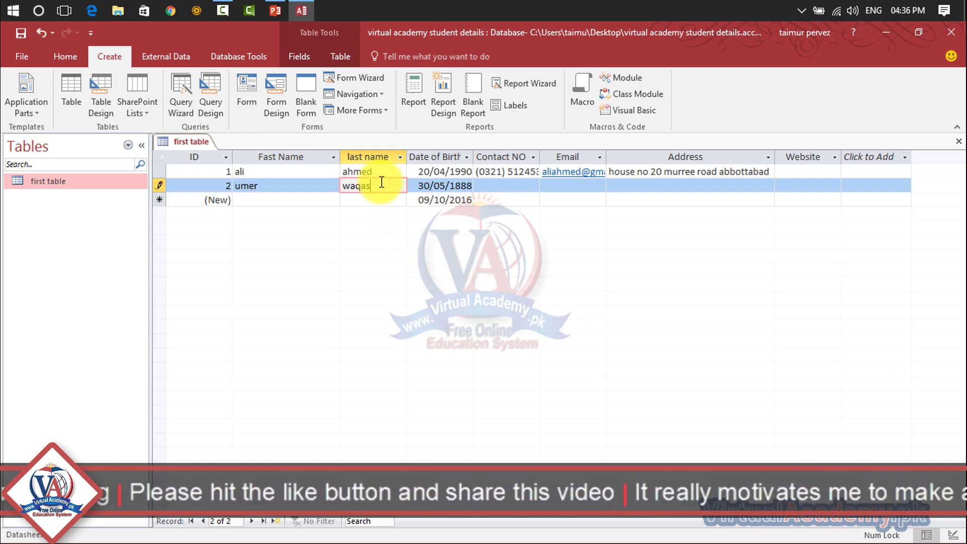
pyautogui.click(378, 200)
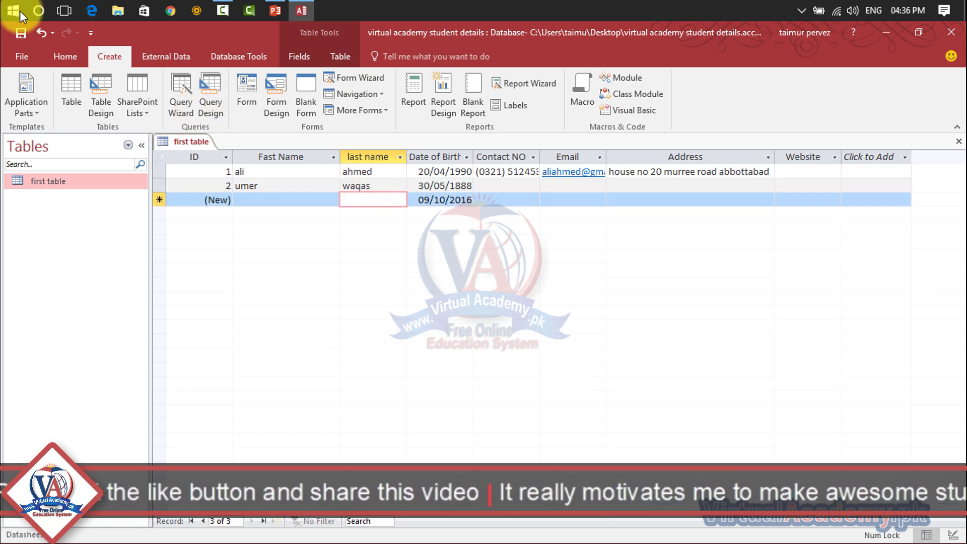
pyautogui.click(41, 35)
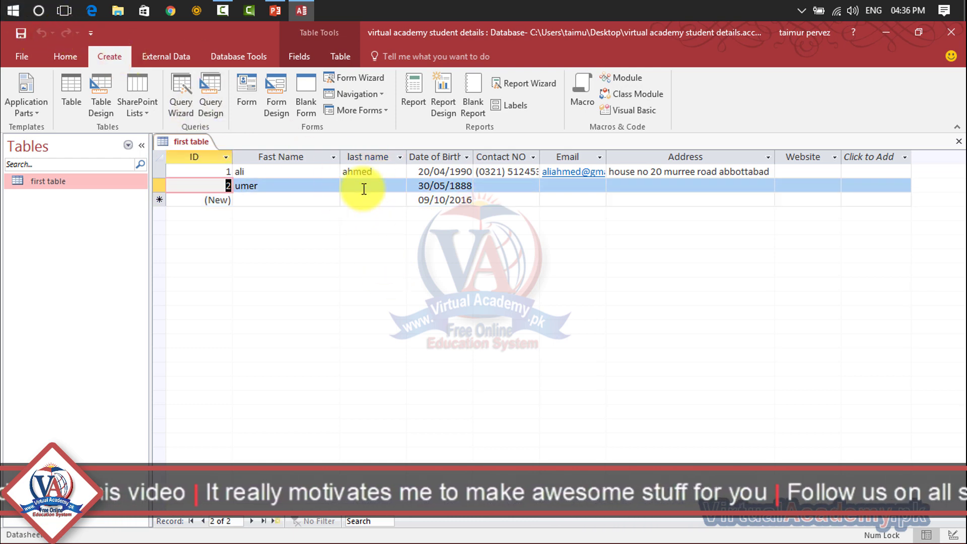
pyautogui.click(362, 186)
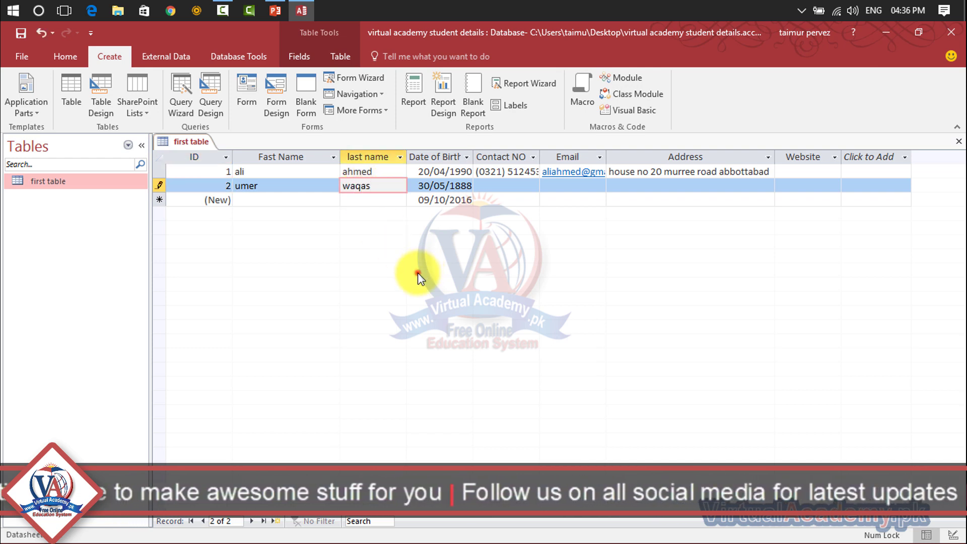
pyautogui.click(96, 35)
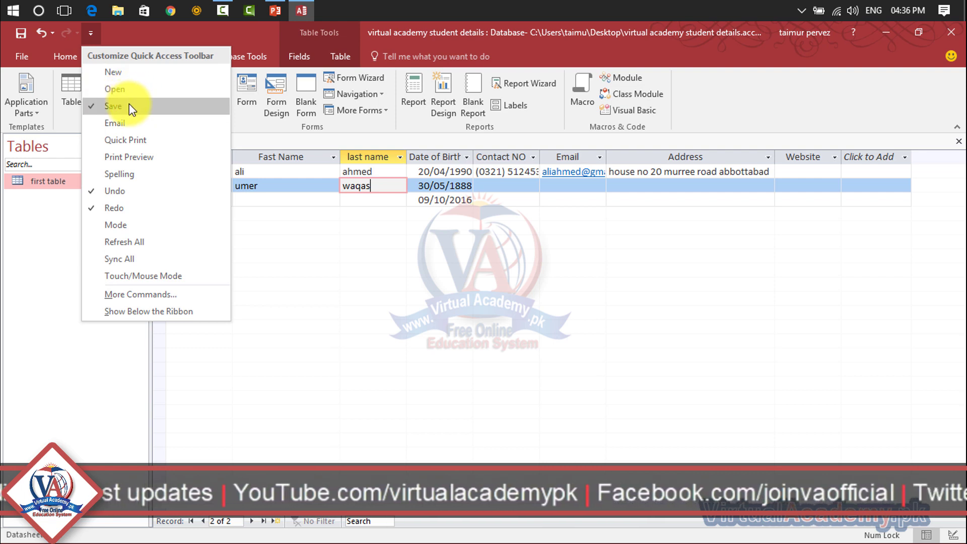
# Add the New and Open commands to the Quick Access Toolbar from its dropdown list.
pyautogui.click(126, 74)
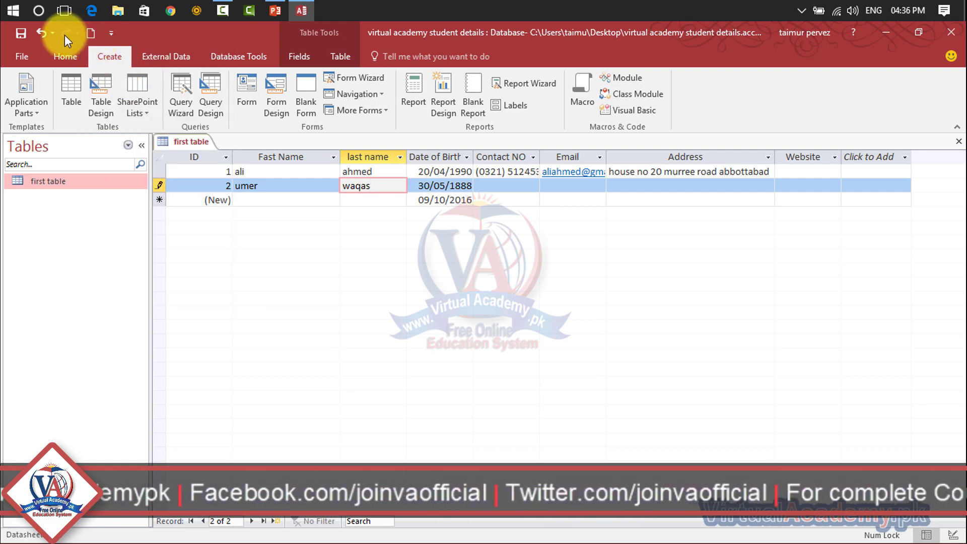
pyautogui.click(111, 35)
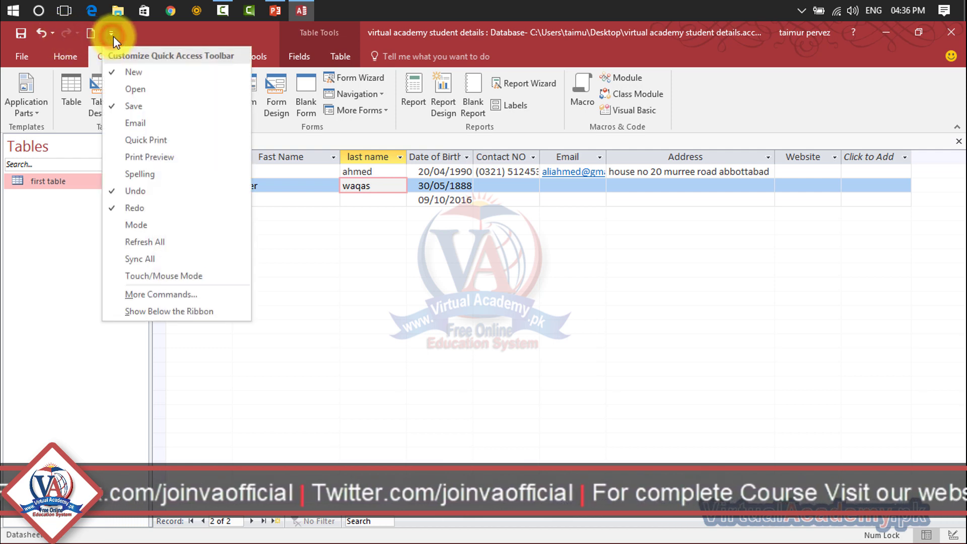
pyautogui.click(127, 89)
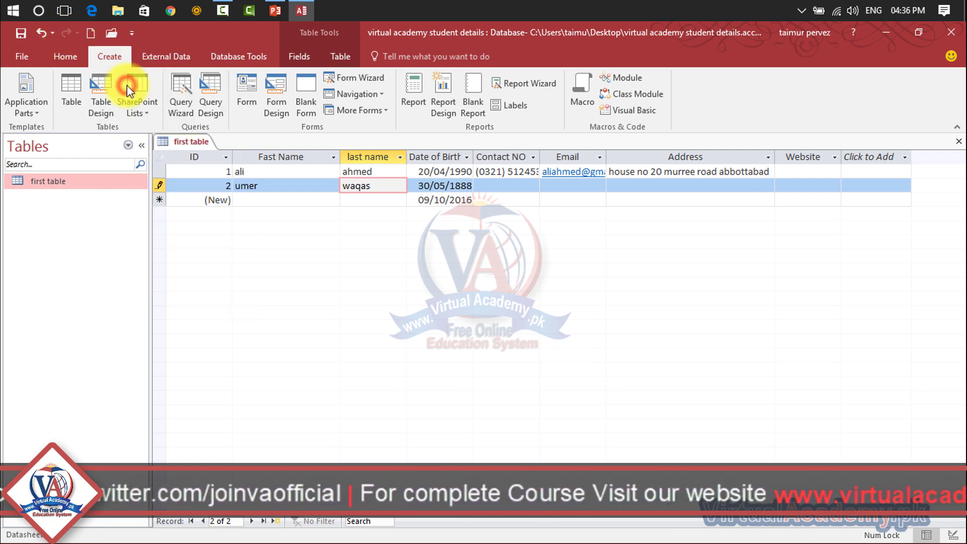
pyautogui.click(109, 30)
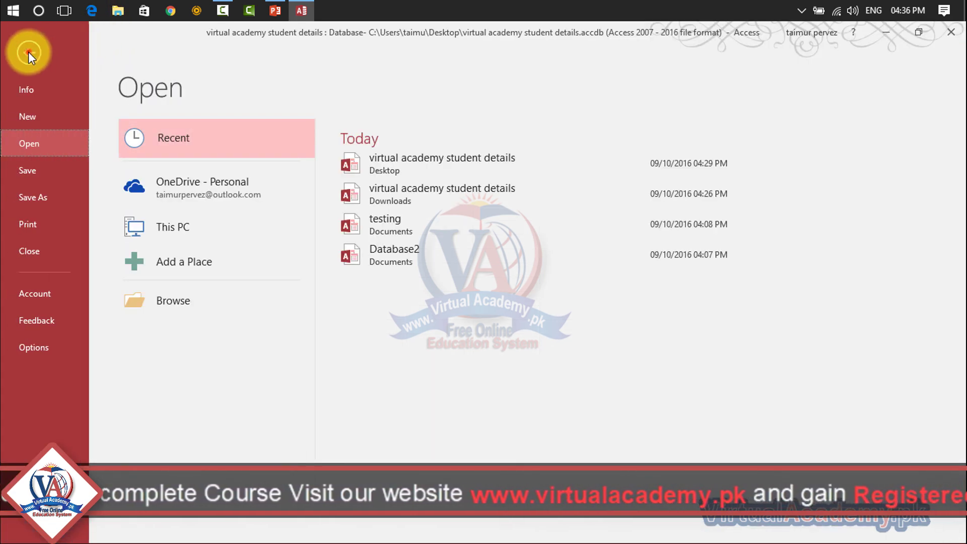
pyautogui.click(28, 53)
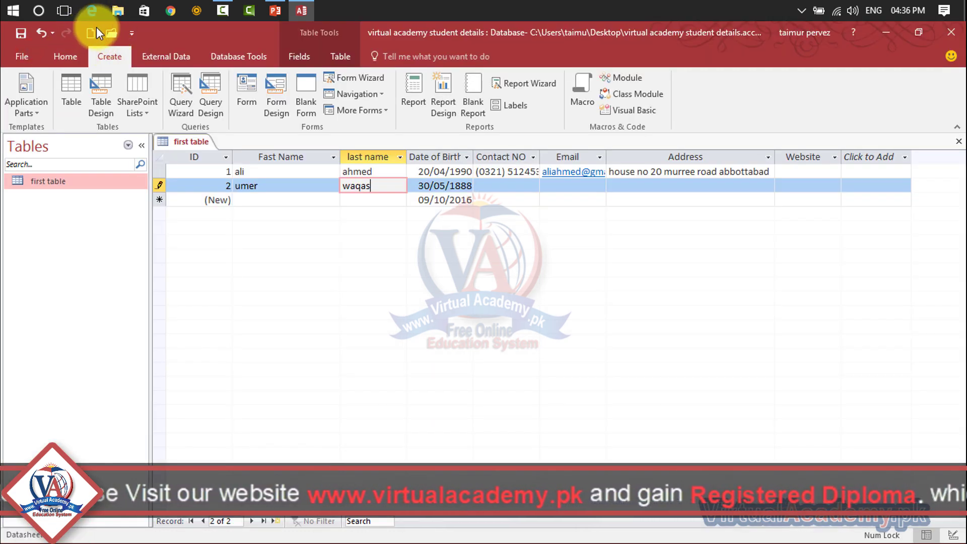
# Bring up Access Options on the Quick Access Toolbar page through More Commands.
pyautogui.rightClick(105, 28)
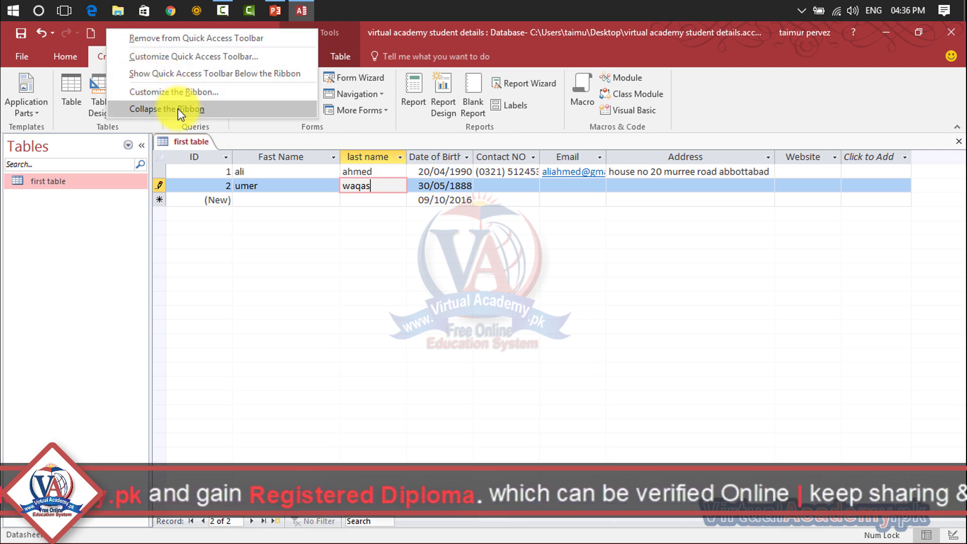
pyautogui.click(252, 214)
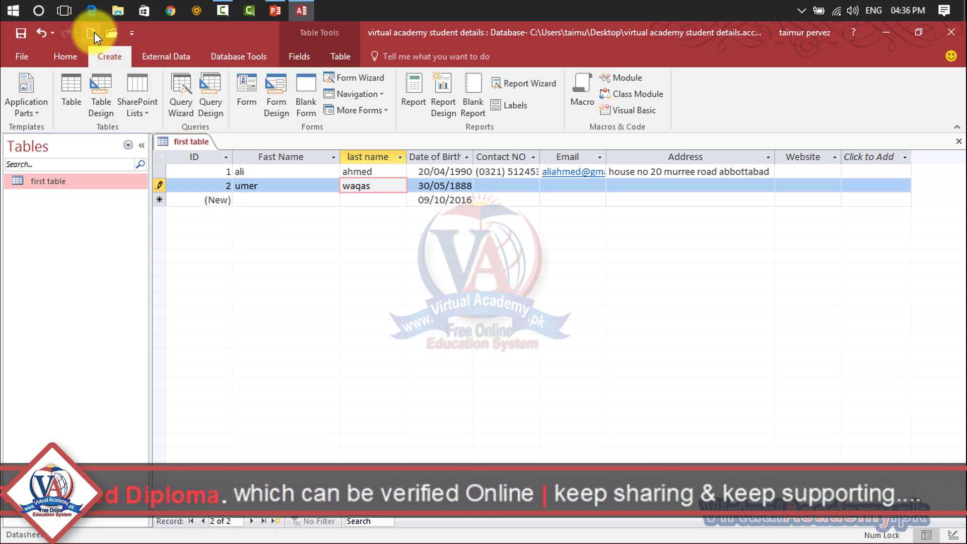
pyautogui.click(131, 35)
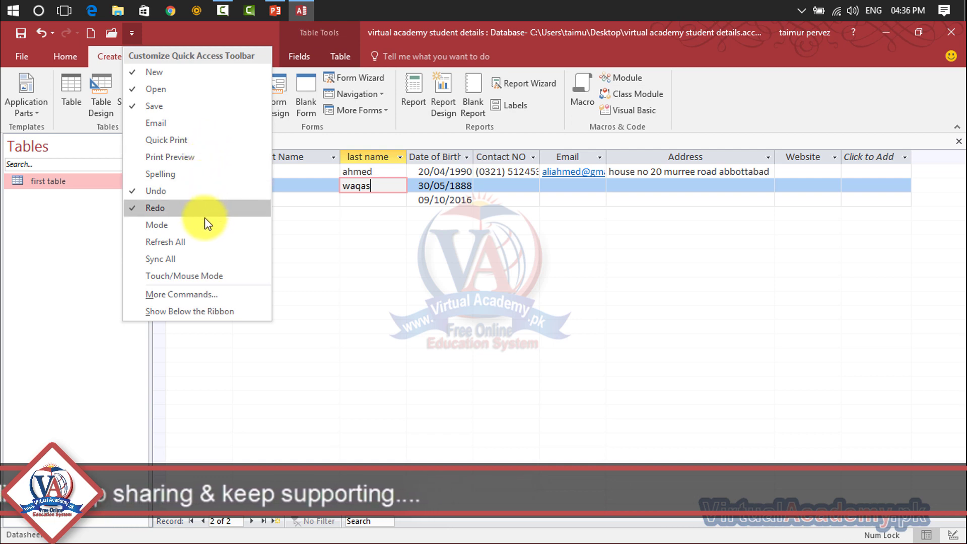
pyautogui.click(214, 294)
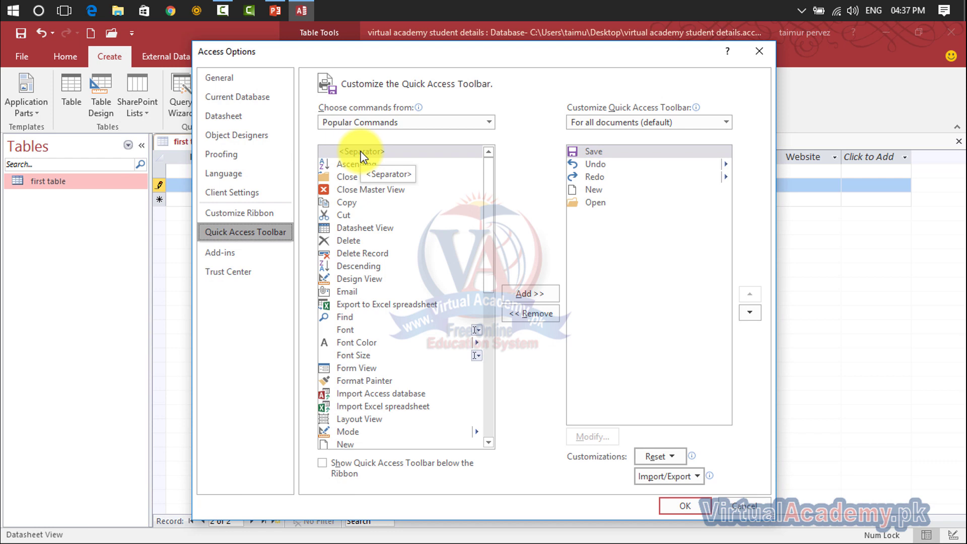
# Add Find from Popular Commands to the Quick Access Toolbar and confirm with OK.
pyautogui.moveTo(488, 203); pyautogui.dragTo(491, 236)
pyautogui.click(423, 238)
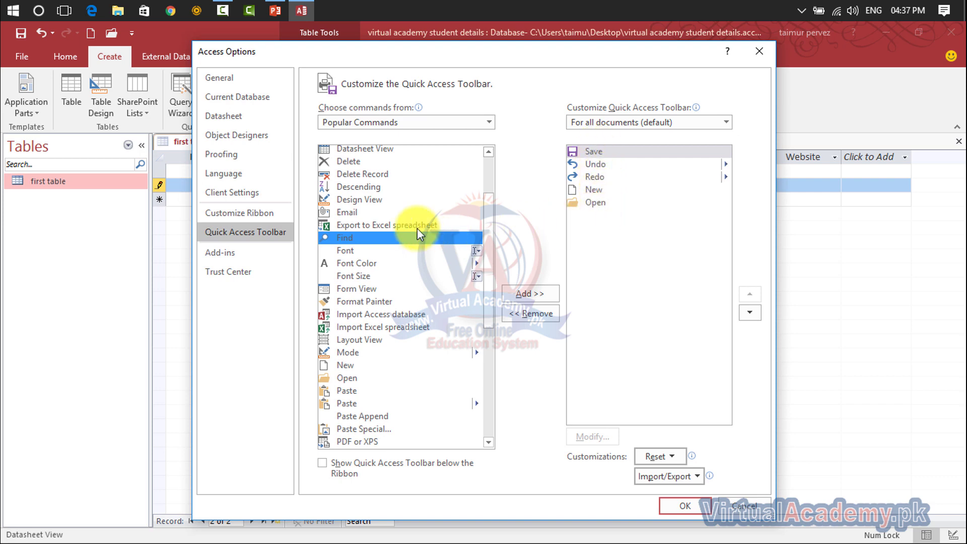
pyautogui.click(524, 294)
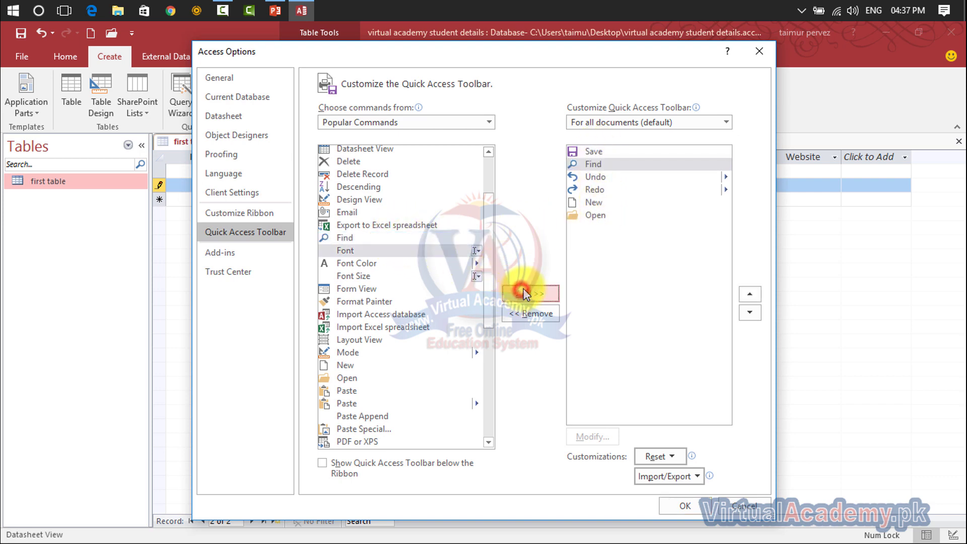
pyautogui.click(671, 504)
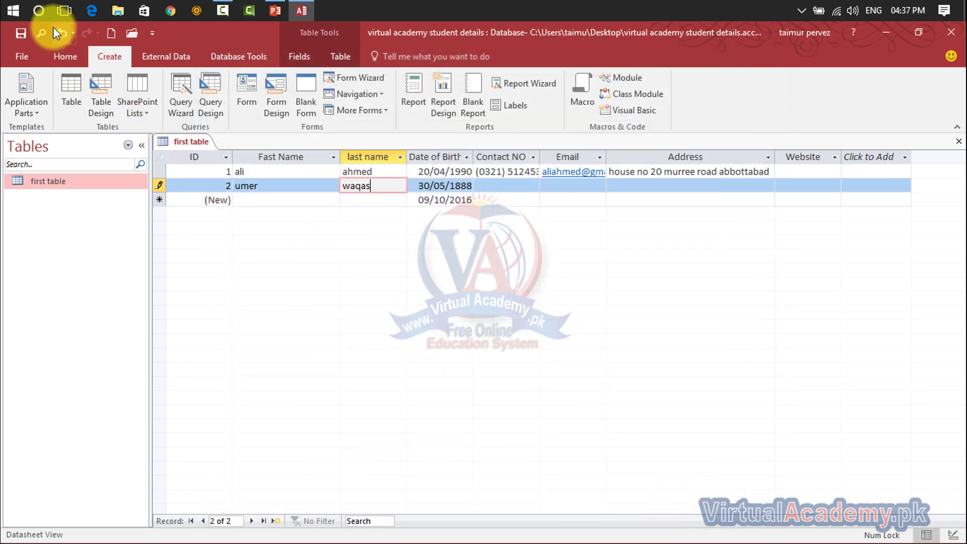
# Remove Open from the Quick Access Toolbar in Access Options and confirm.
pyautogui.click(152, 33)
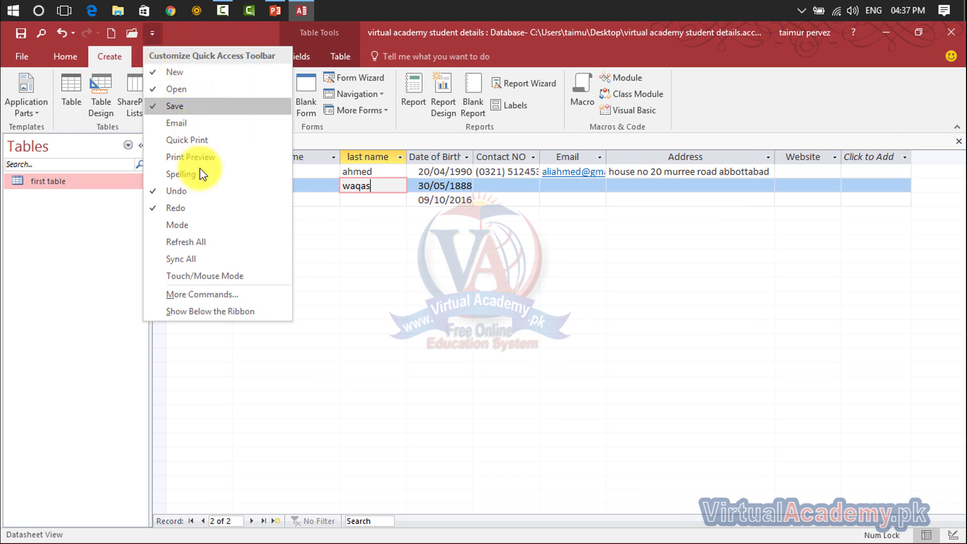
pyautogui.click(211, 294)
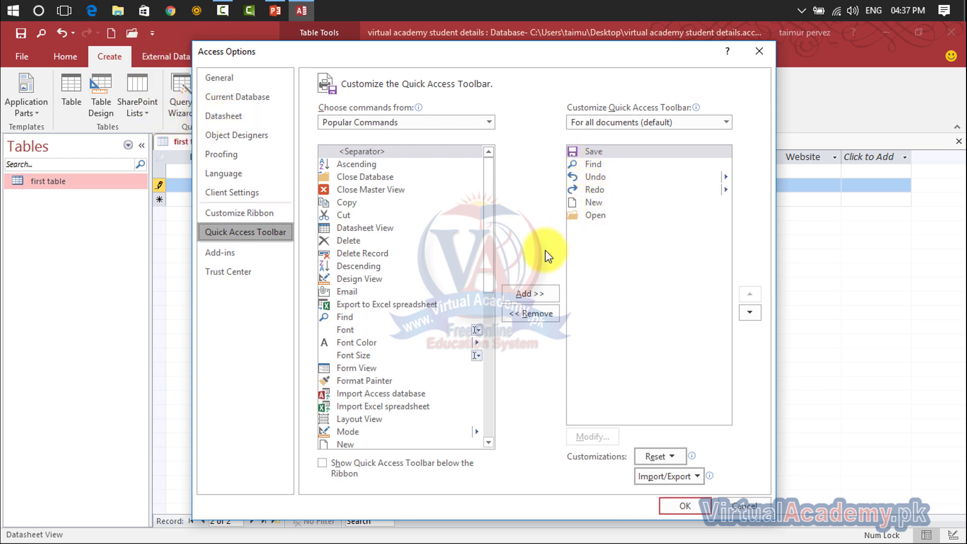
pyautogui.click(584, 216)
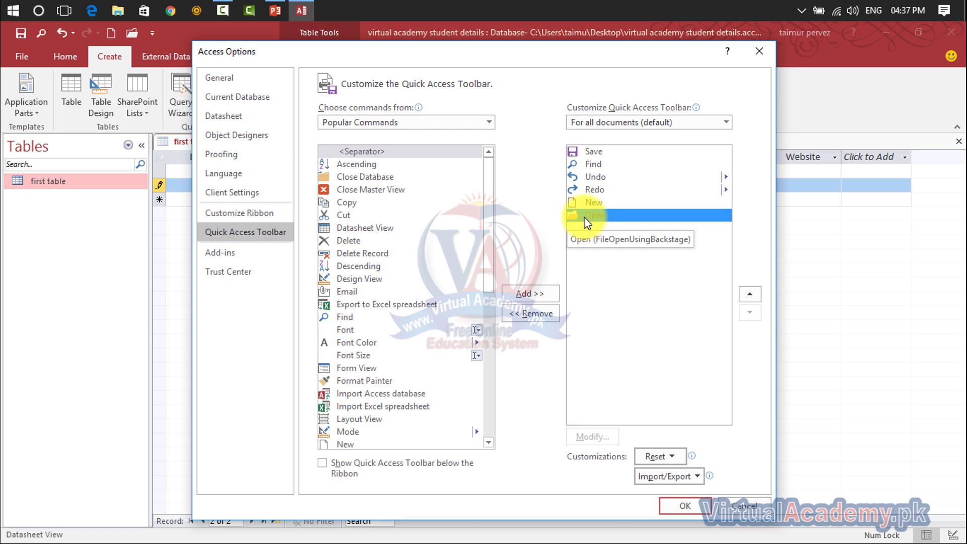
pyautogui.click(543, 313)
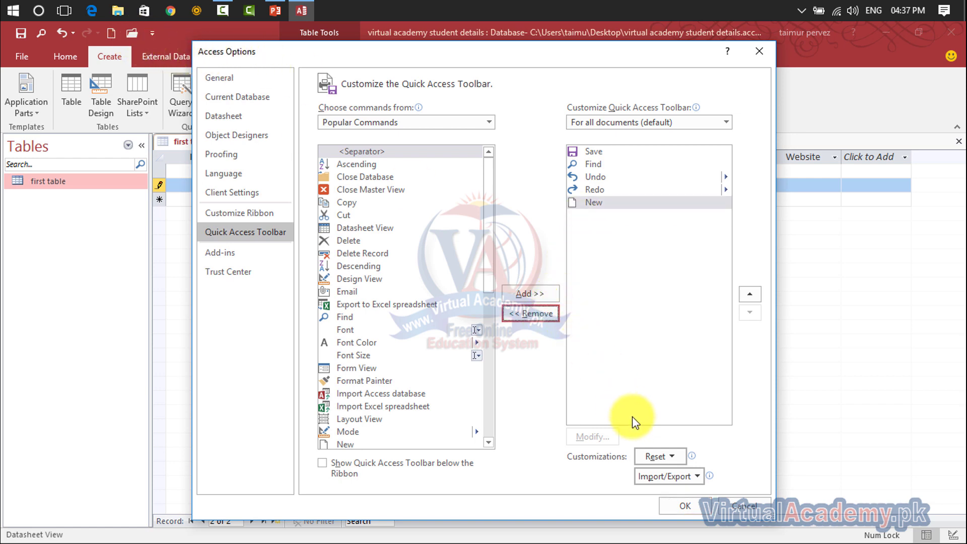
pyautogui.click(684, 506)
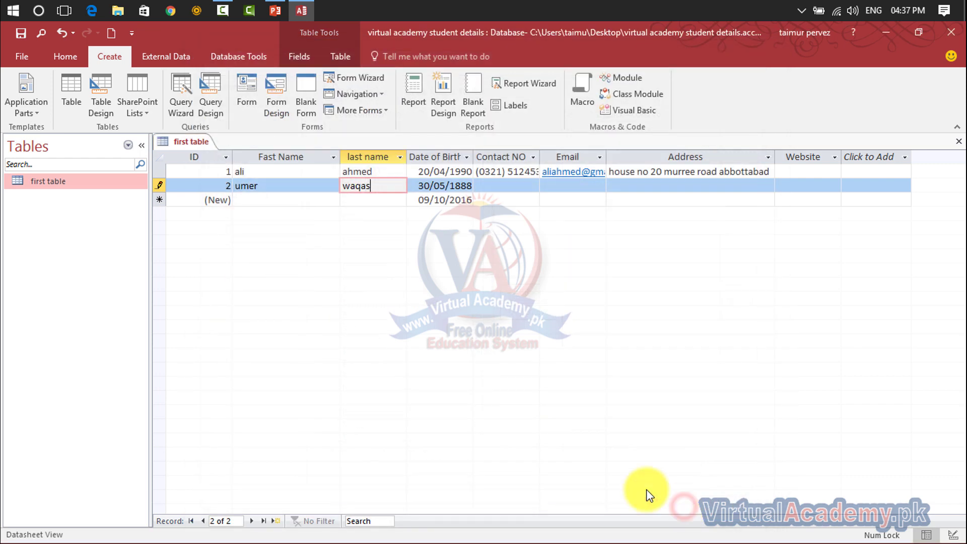
# Browse All Commands (View, View Code, View Whole Page) and close Options without changes.
pyautogui.click(131, 32)
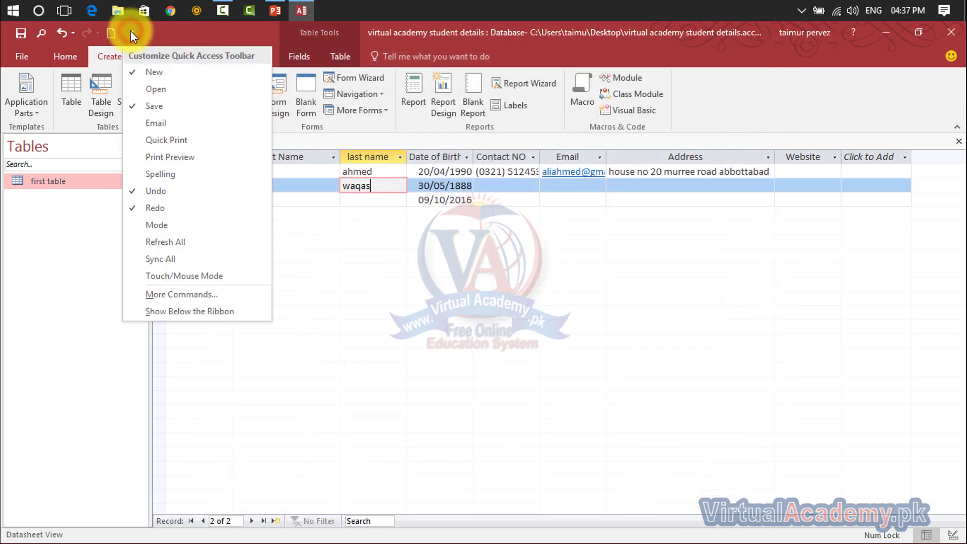
pyautogui.click(182, 292)
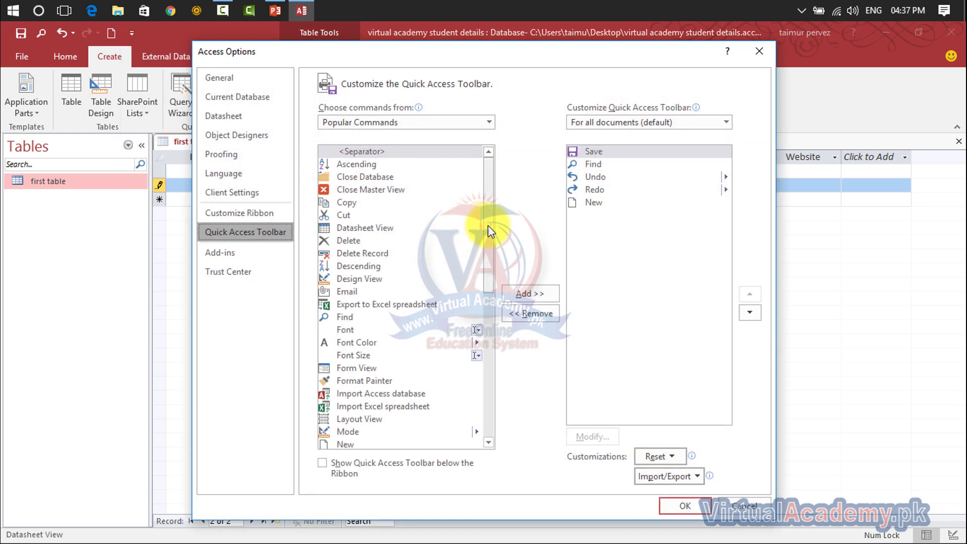
pyautogui.moveTo(488, 225); pyautogui.dragTo(501, 398)
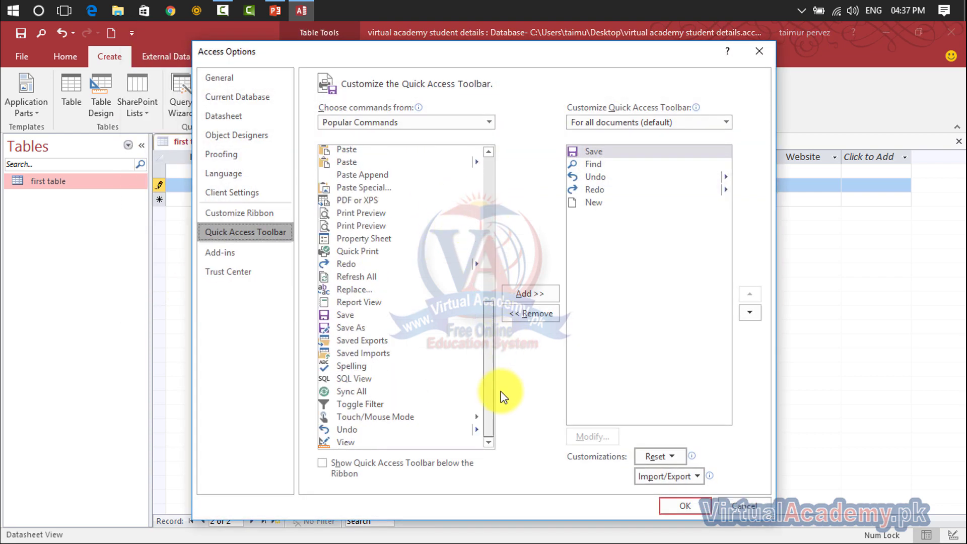
pyautogui.click(489, 121)
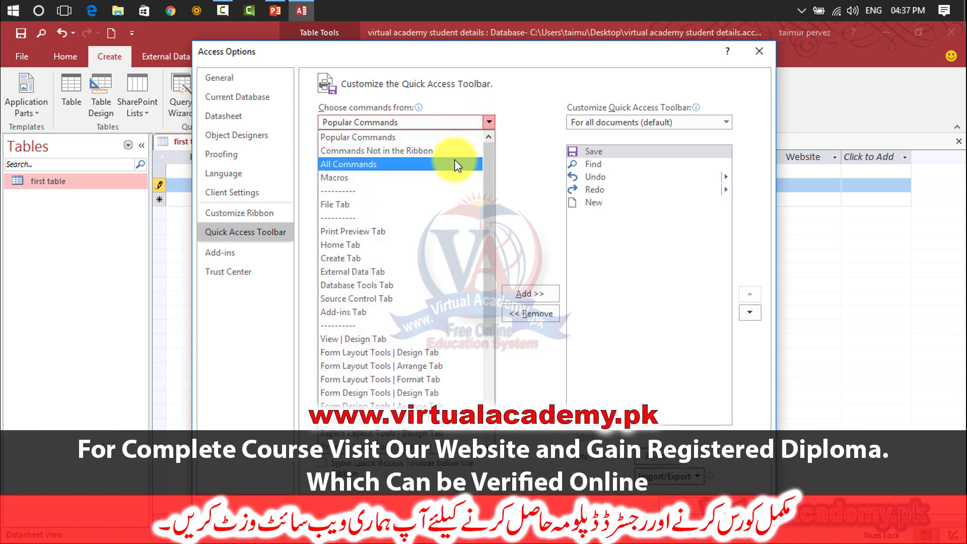
pyautogui.click(454, 162)
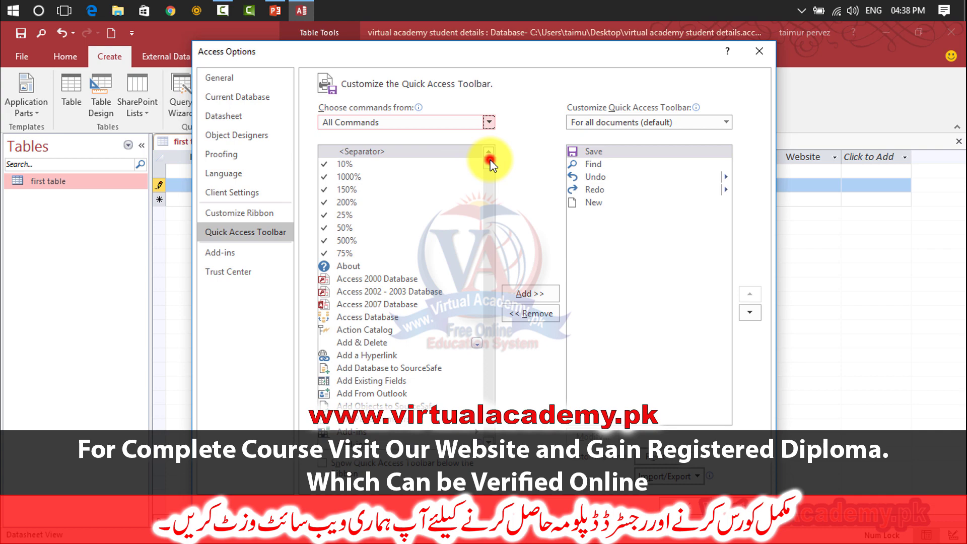
pyautogui.moveTo(490, 162); pyautogui.dragTo(494, 440)
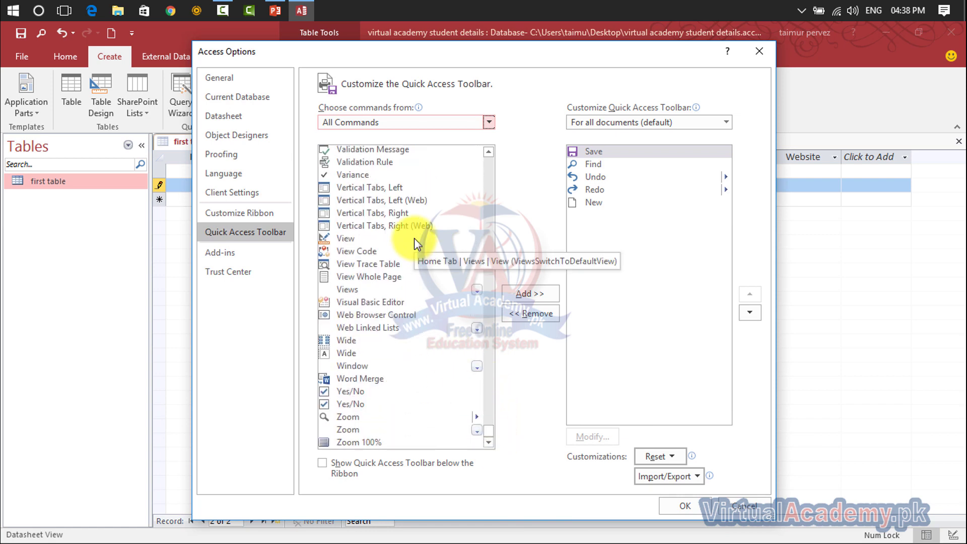
pyautogui.click(361, 238)
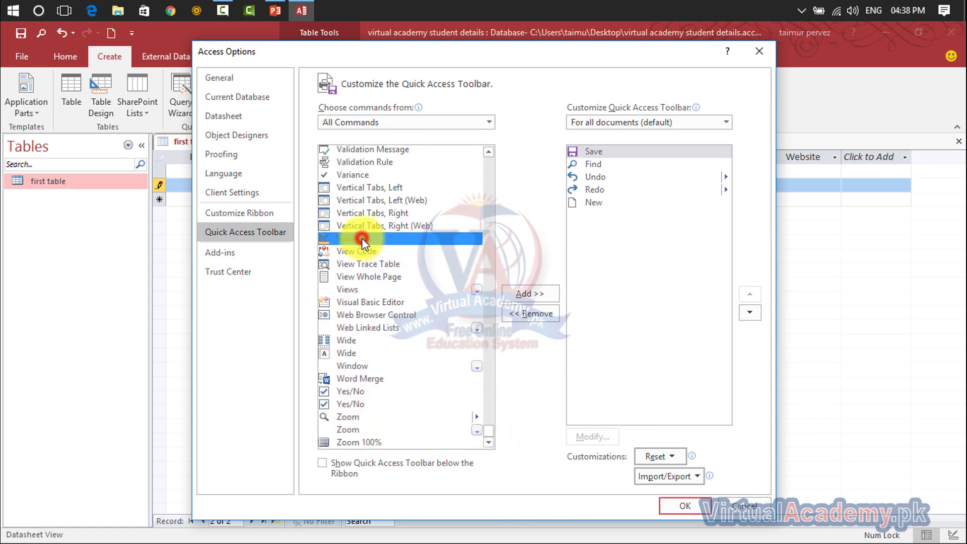
pyautogui.click(403, 251)
pyautogui.click(433, 277)
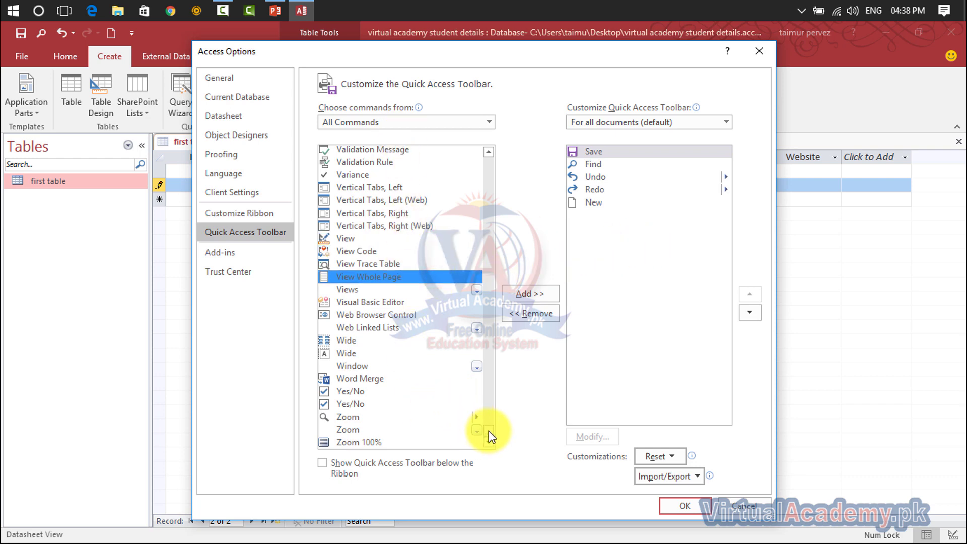
pyautogui.moveTo(488, 431); pyautogui.dragTo(518, 161)
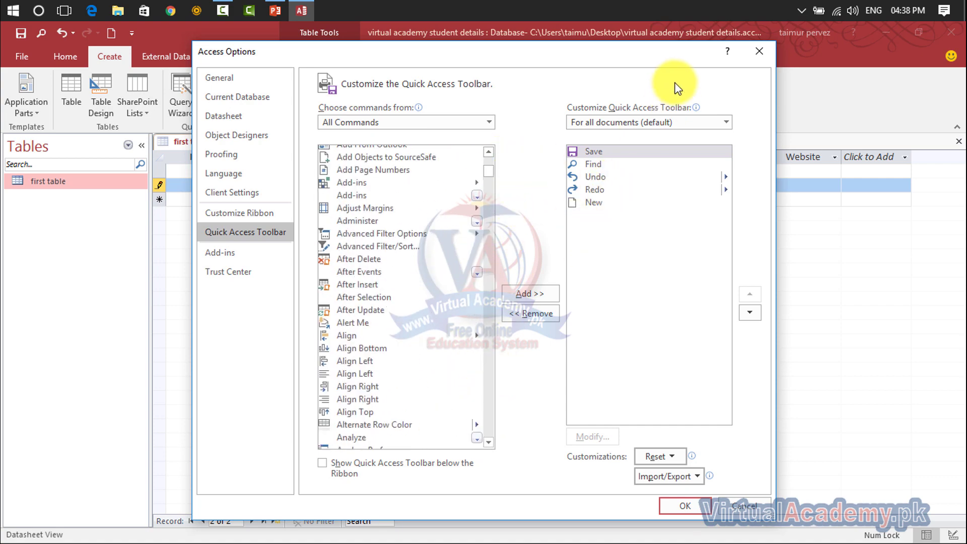
pyautogui.click(758, 58)
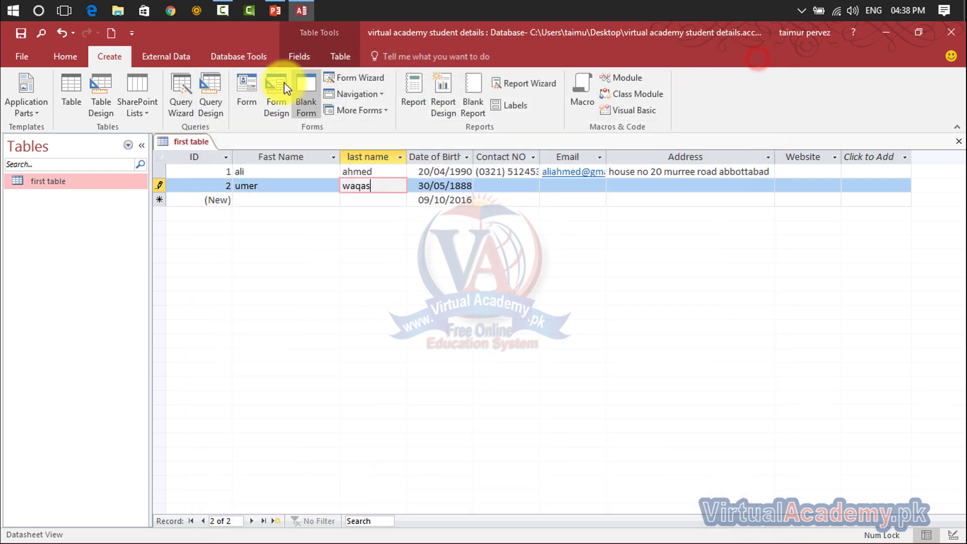
# Move the Quick Access Toolbar below the ribbon, then back above it.
pyautogui.click(131, 33)
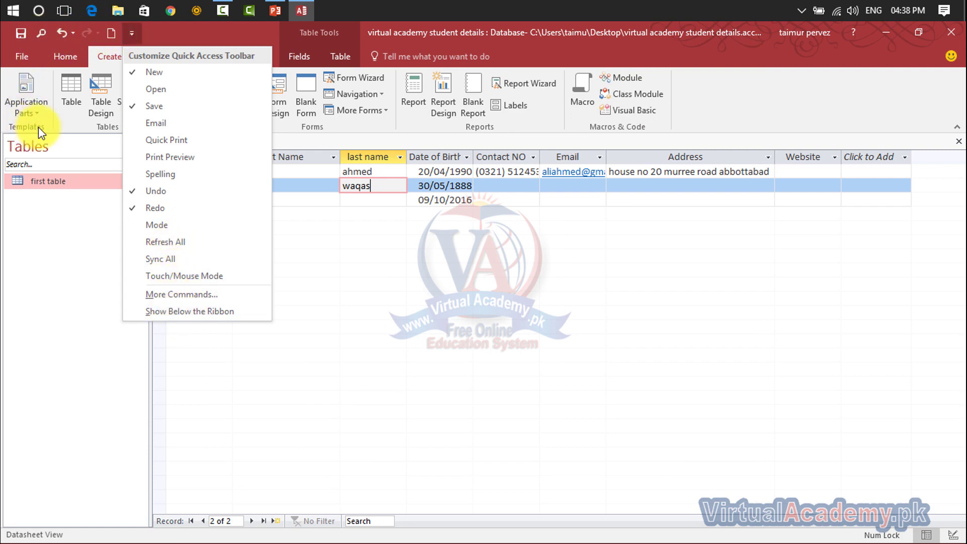
pyautogui.click(171, 311)
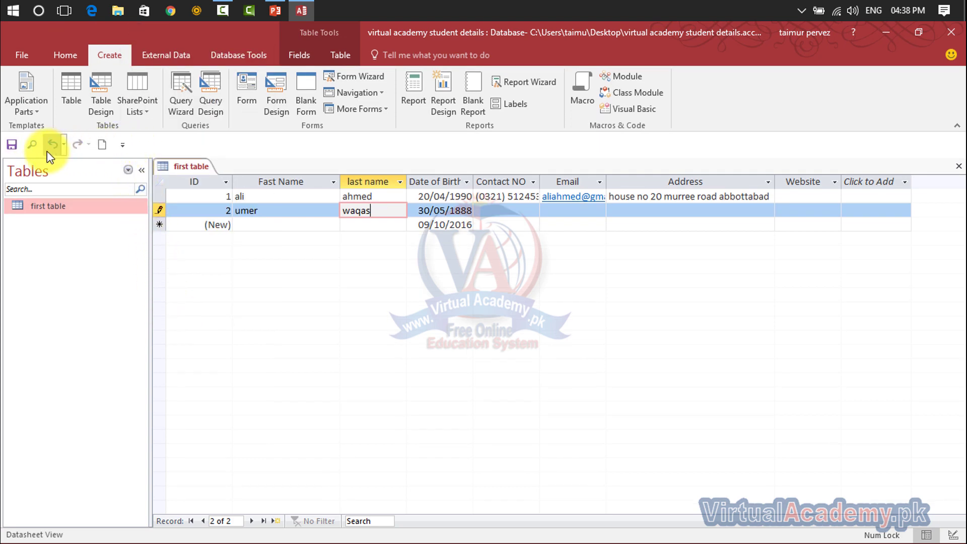
pyautogui.click(128, 151)
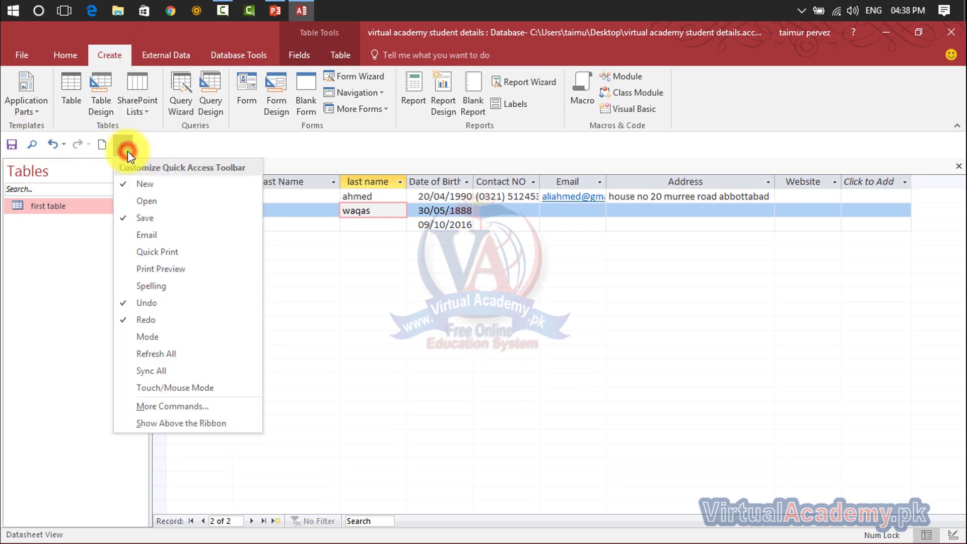
pyautogui.click(174, 423)
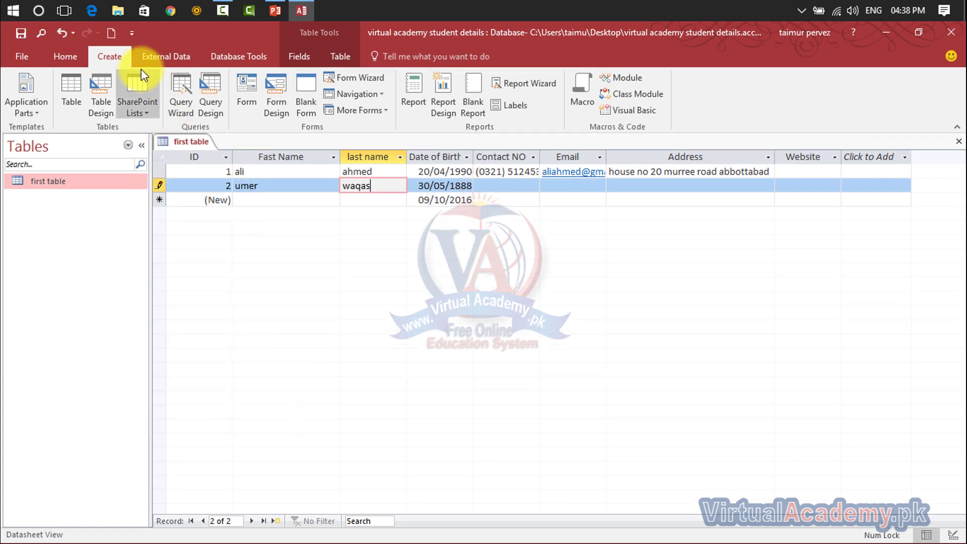
pyautogui.click(131, 33)
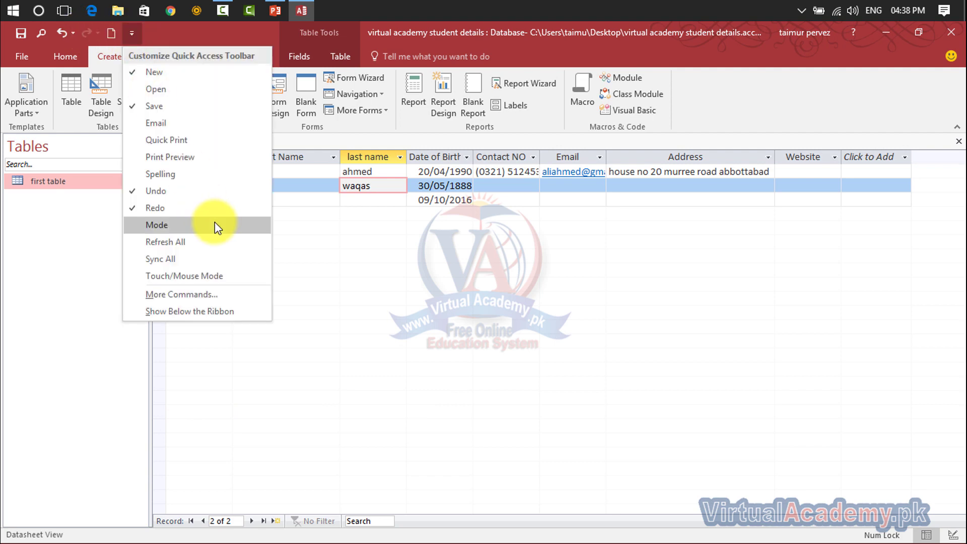
# Add Delete to the Quick Access Toolbar directly after Find and confirm with OK.
pyautogui.click(224, 296)
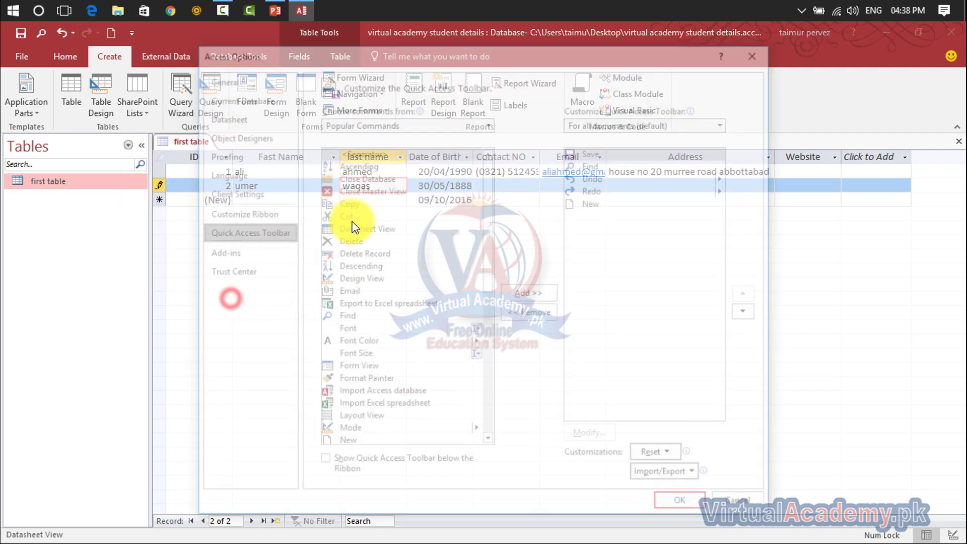
pyautogui.click(585, 164)
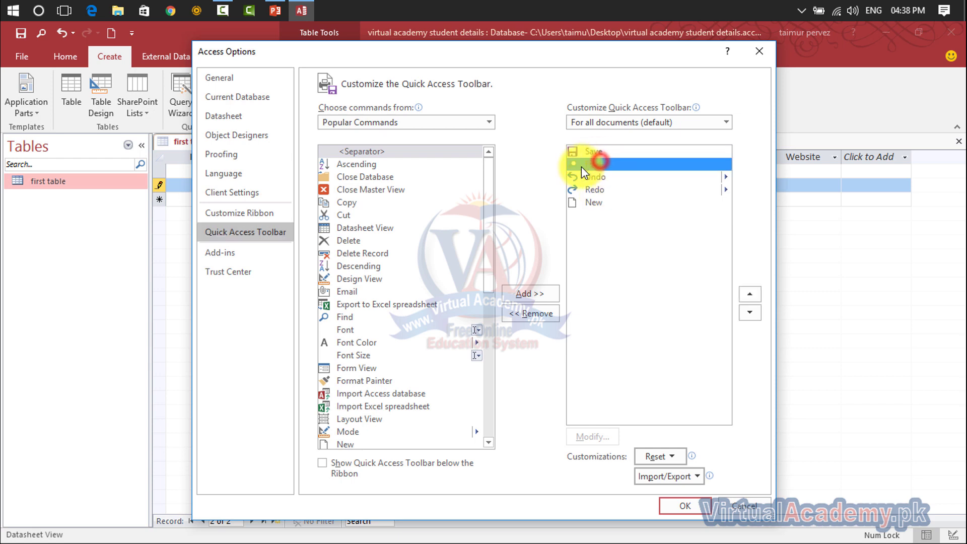
pyautogui.click(599, 190)
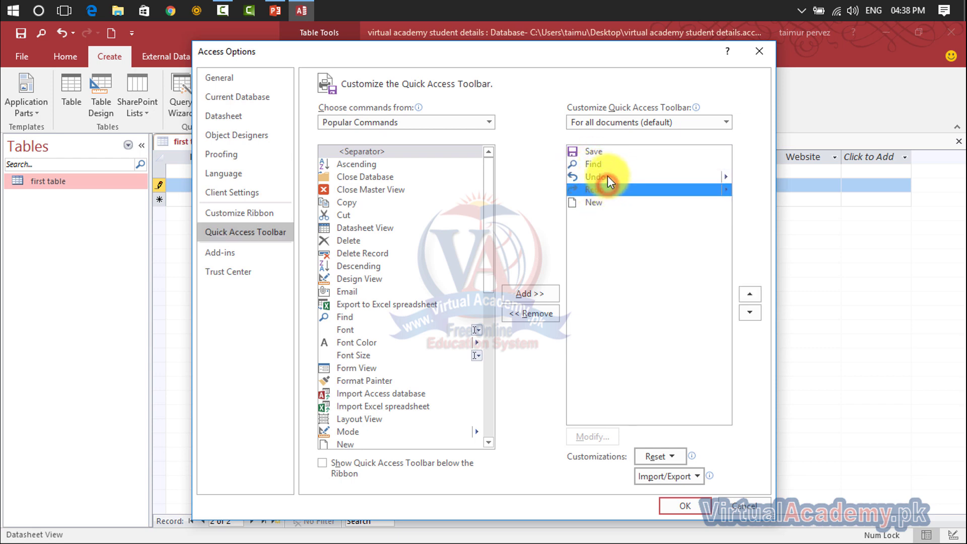
pyautogui.click(583, 163)
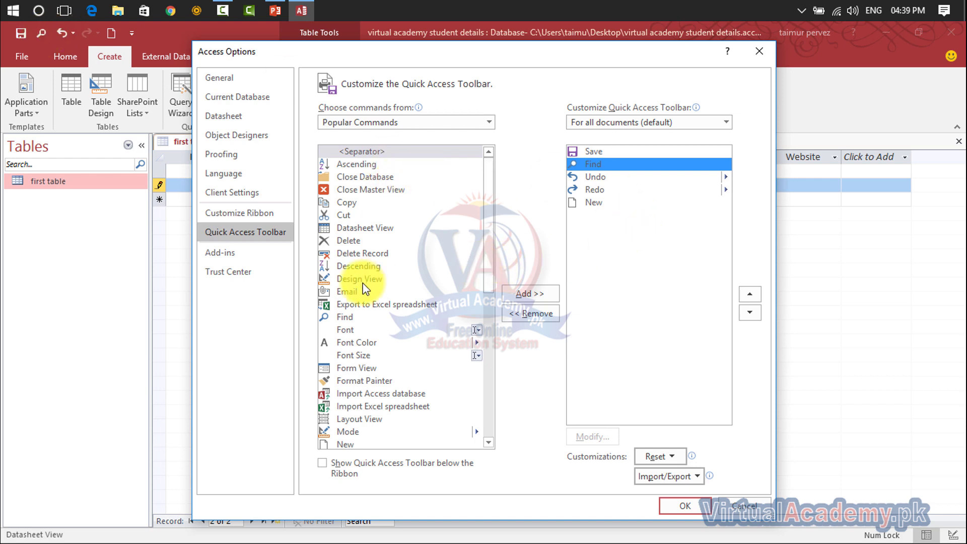
pyautogui.click(352, 241)
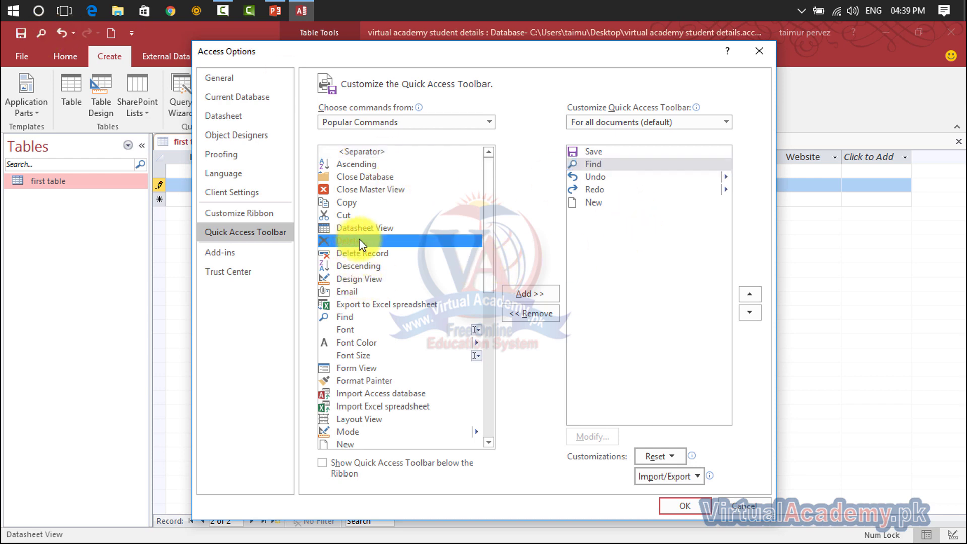
pyautogui.click(514, 294)
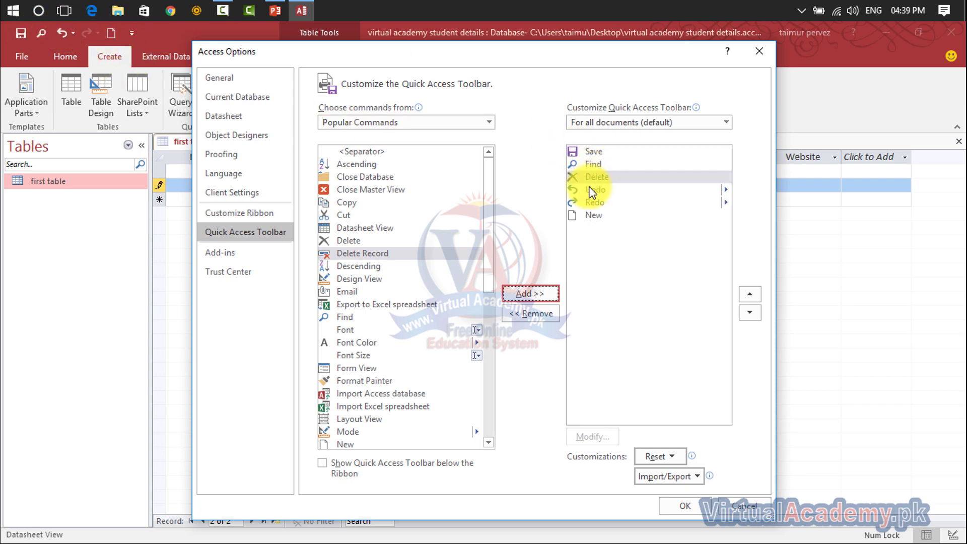
pyautogui.click(675, 513)
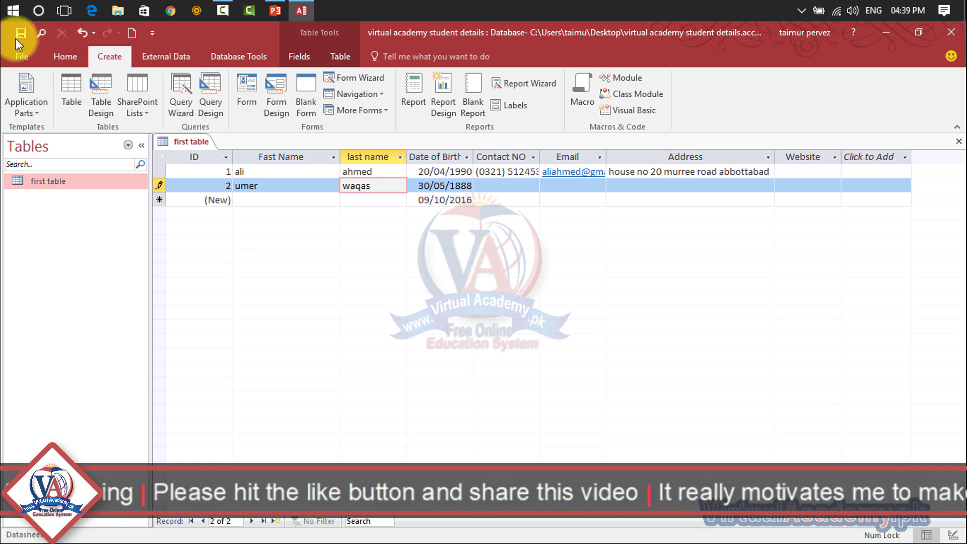
# Move New up five places to the top of the Quick Access Toolbar order.
pyautogui.click(151, 32)
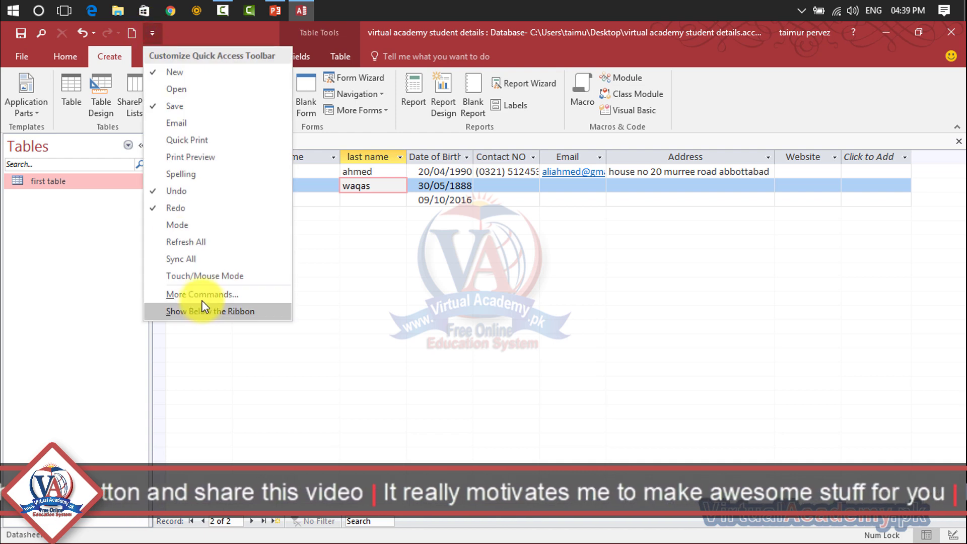
pyautogui.click(201, 295)
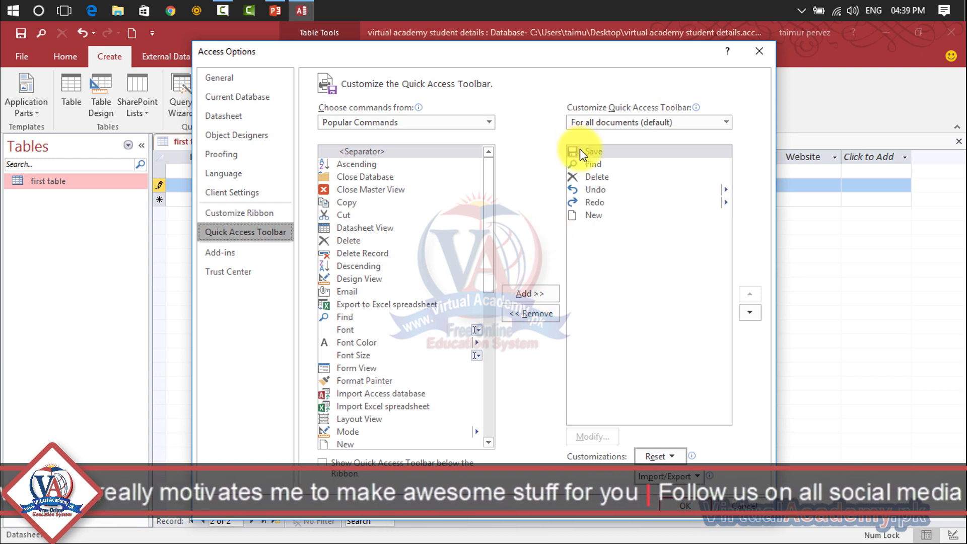
pyautogui.click(592, 215)
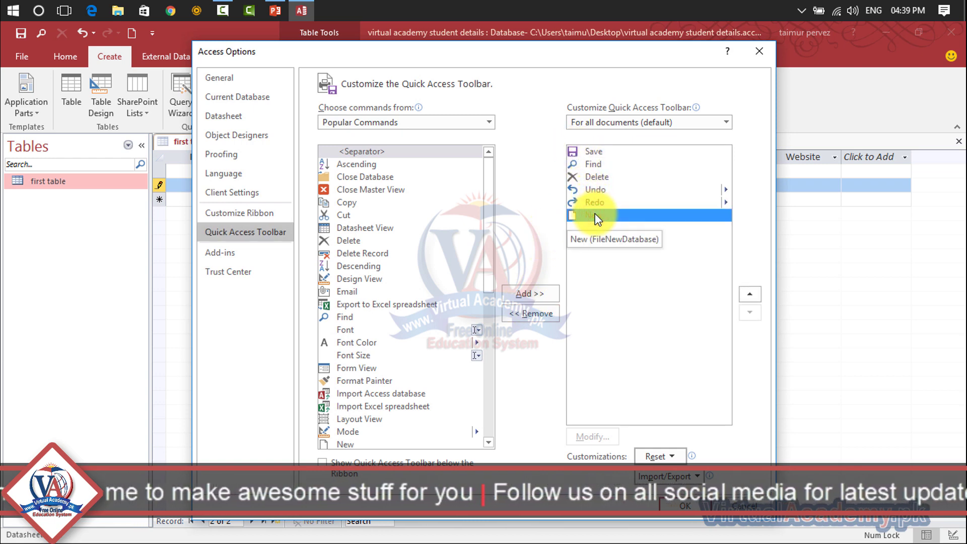
pyautogui.click(755, 295)
pyautogui.click(755, 295)
pyautogui.click(755, 295)
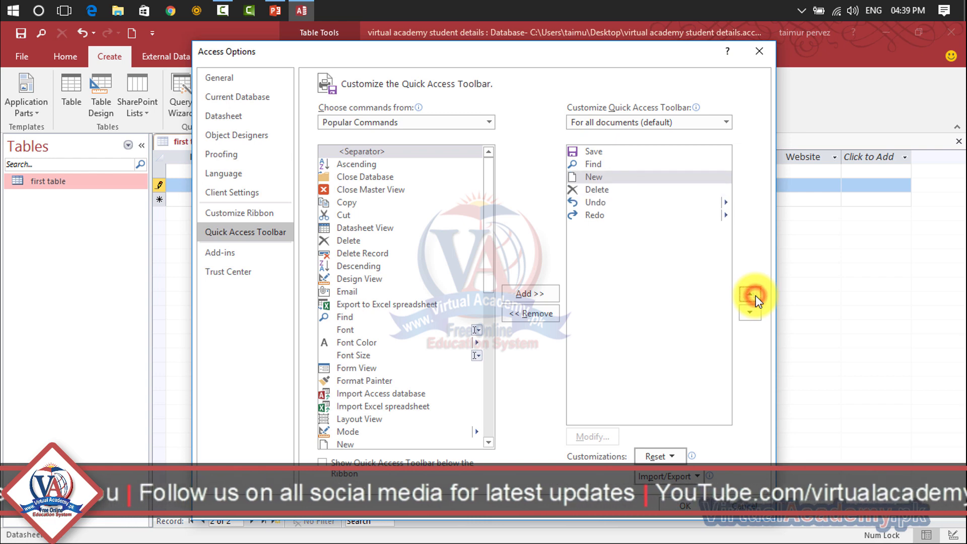
pyautogui.click(755, 295)
pyautogui.click(755, 295)
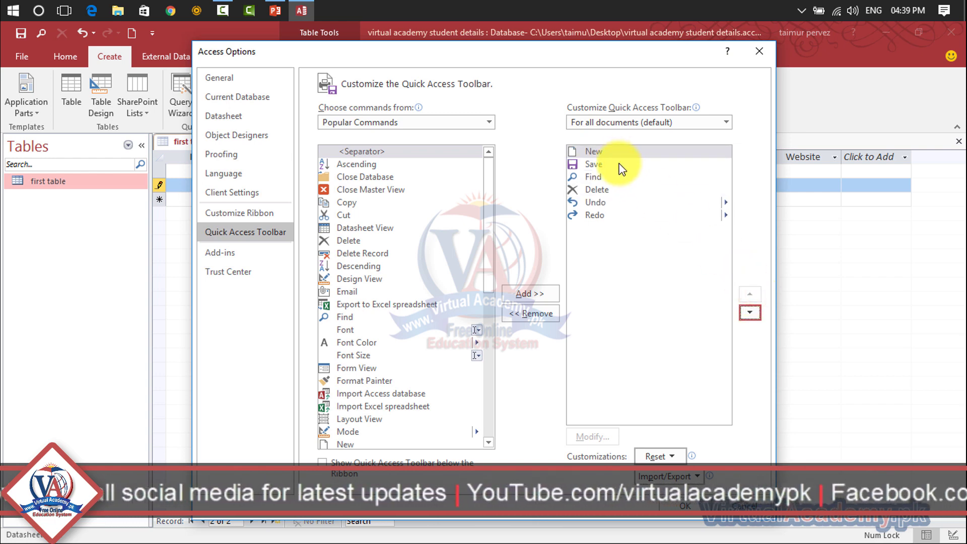
pyautogui.click(676, 513)
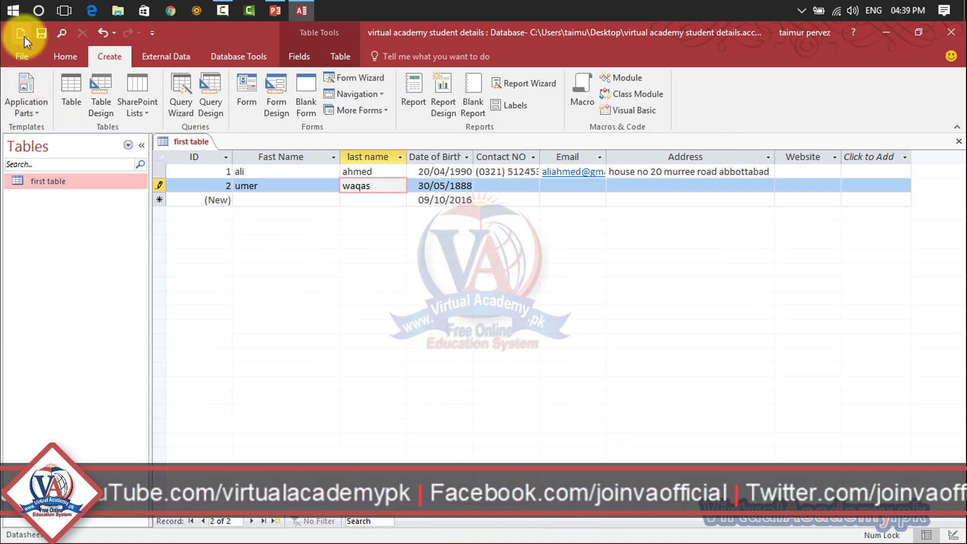
# Move Find down three places so it follows Redo at the toolbar's end.
pyautogui.click(151, 33)
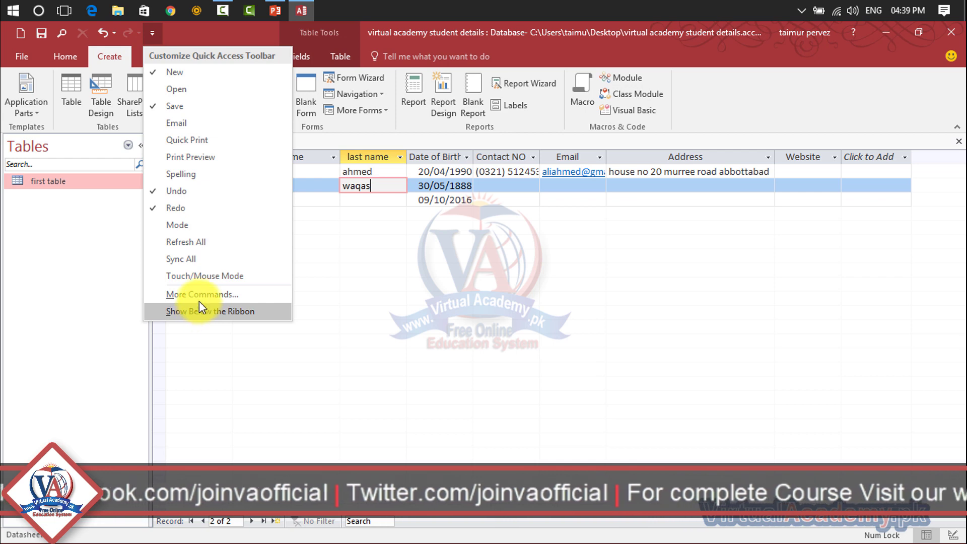
pyautogui.click(199, 297)
pyautogui.click(608, 167)
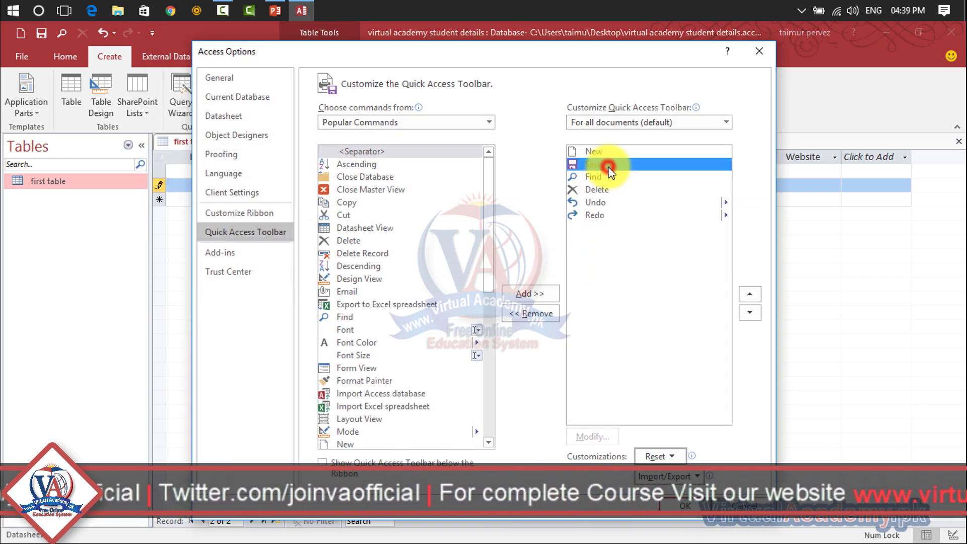
pyautogui.click(610, 173)
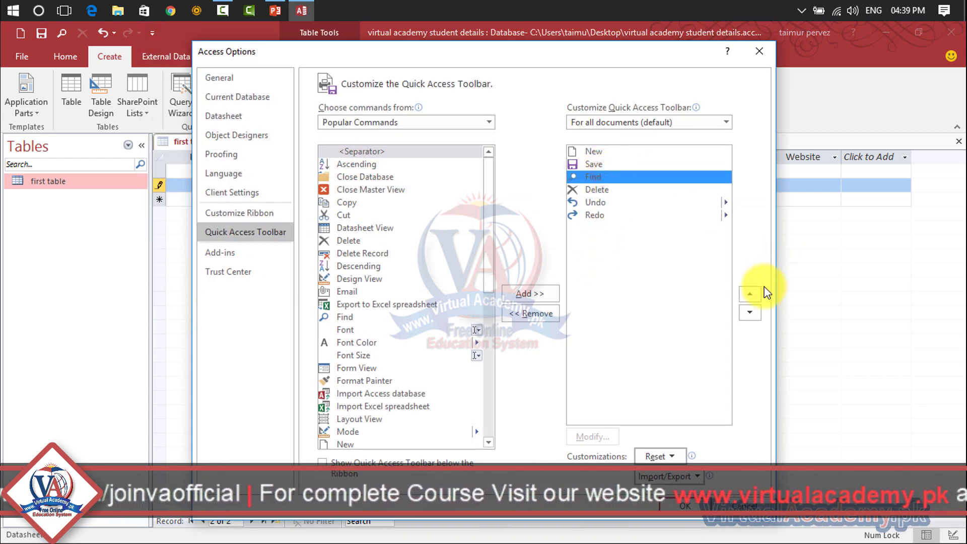
pyautogui.click(750, 312)
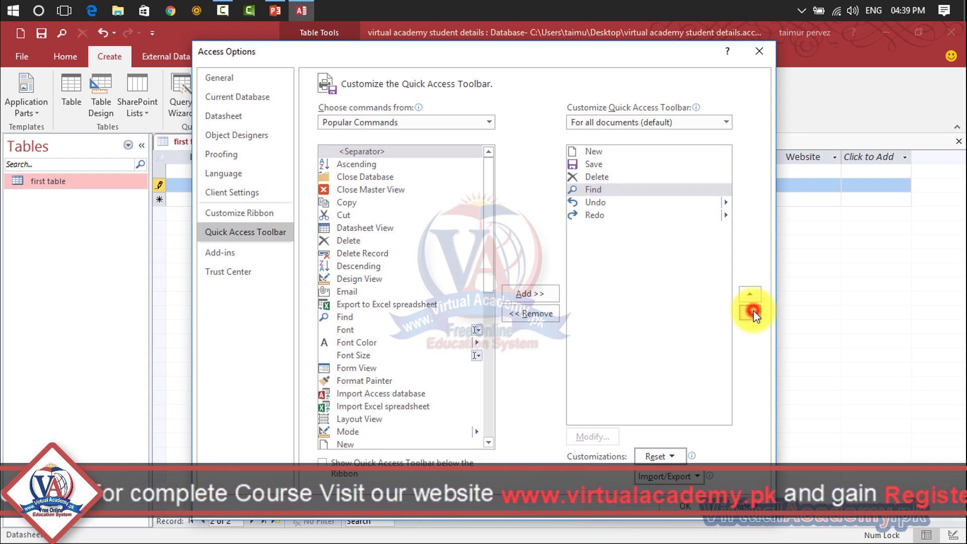
pyautogui.click(750, 312)
pyautogui.click(750, 313)
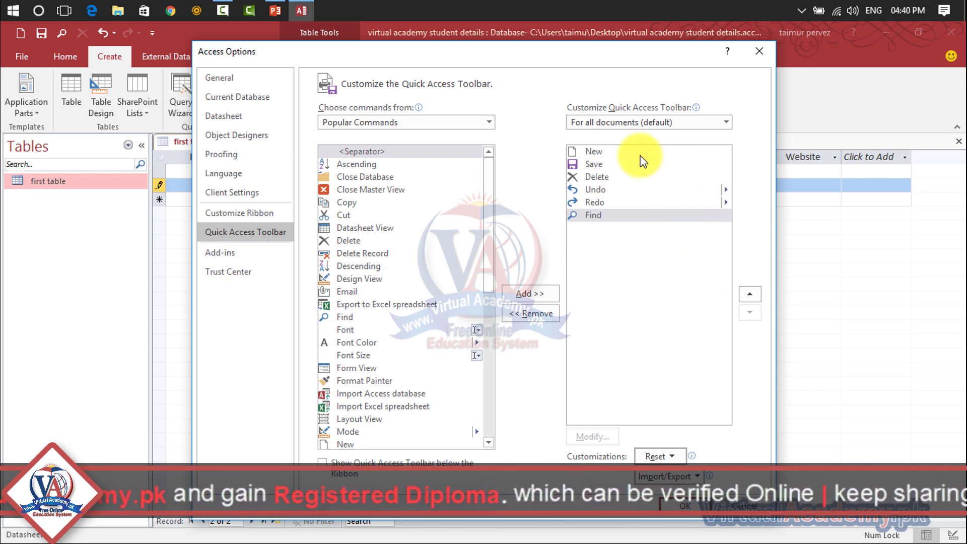
pyautogui.click(680, 506)
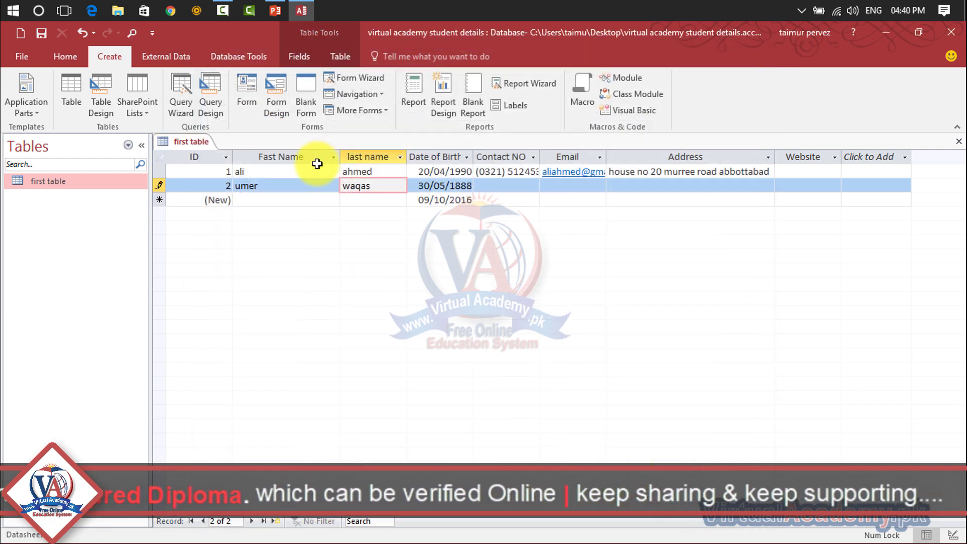